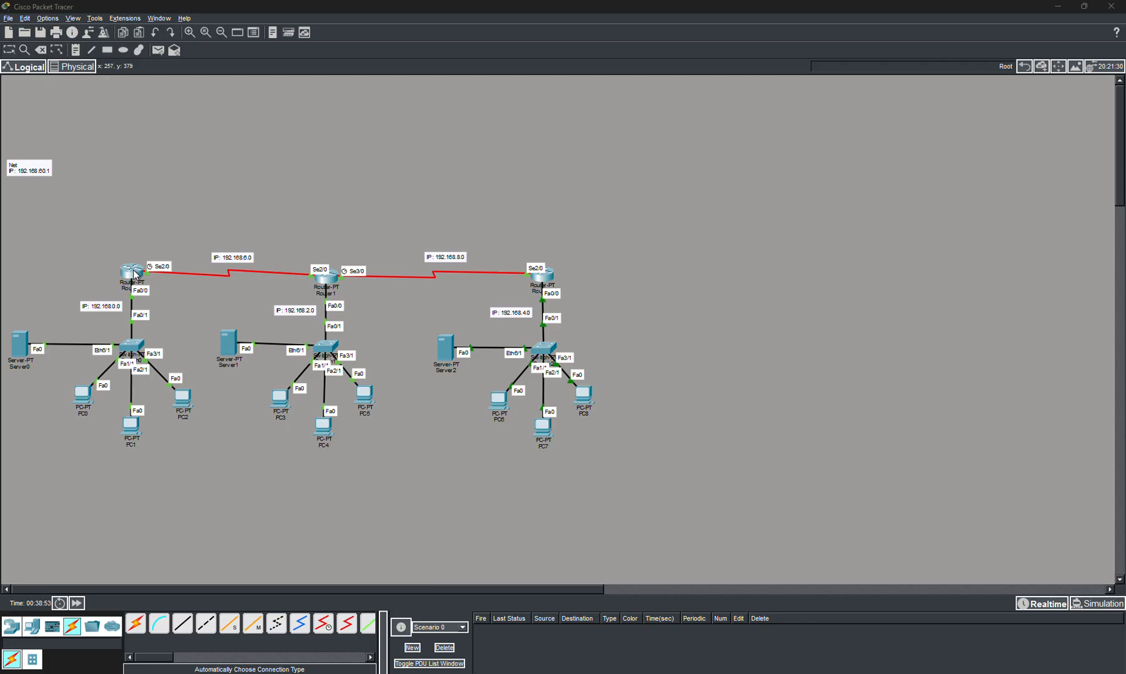
- Inspect the IP configuration of Router0's FastEthernet0/0 and Serial2/0 interfaces, including the serial clock rate
click(133, 272)
click(377, 153)
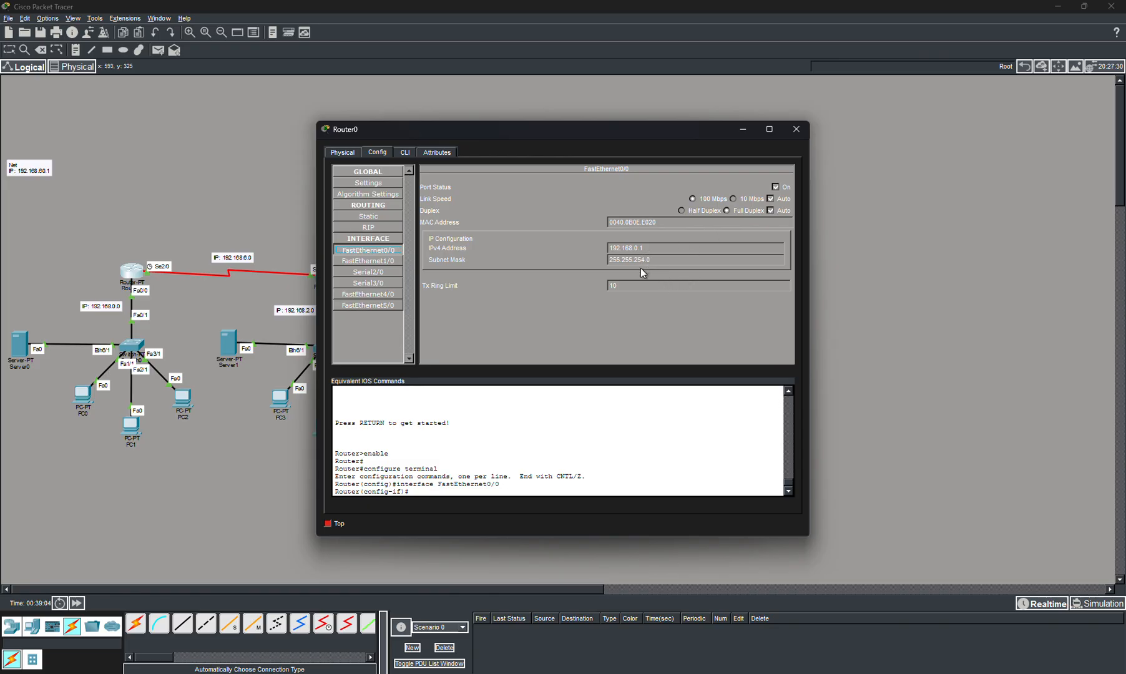
click(384, 272)
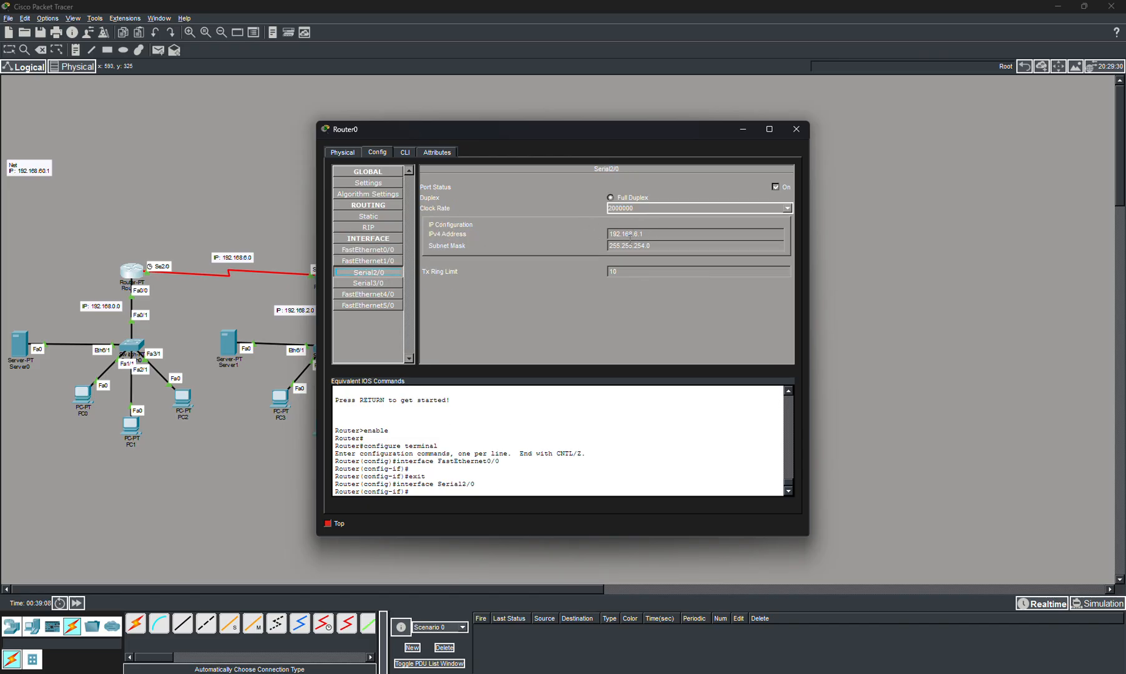
text(1)
drag(660, 131, 790, 127)
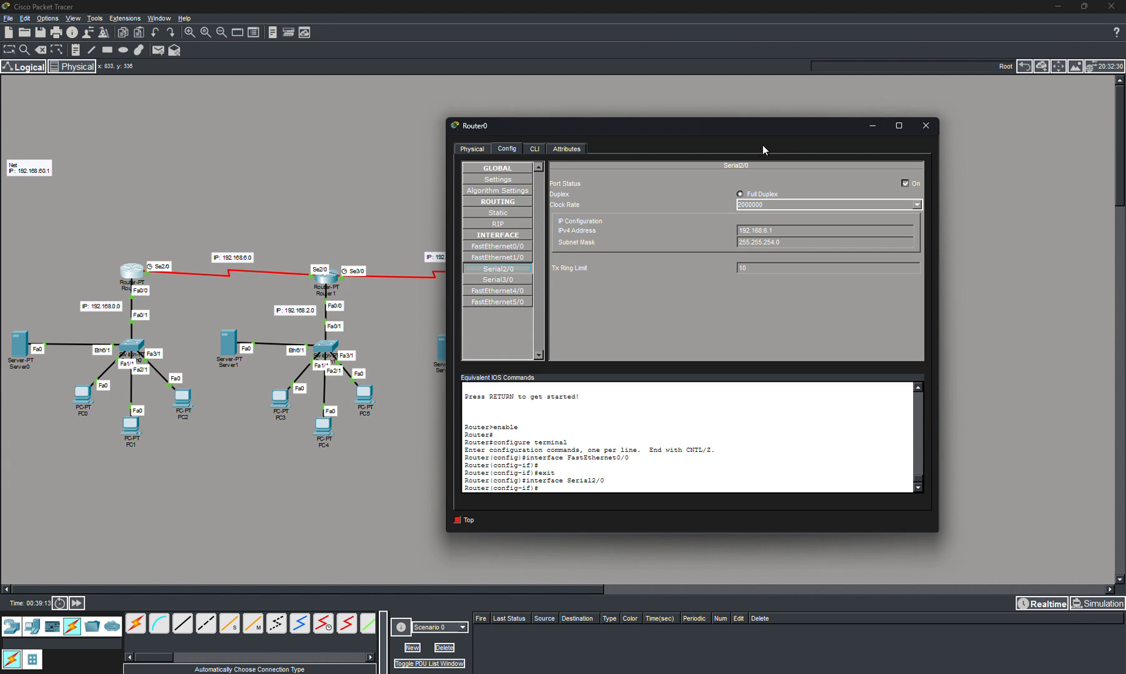
click(923, 127)
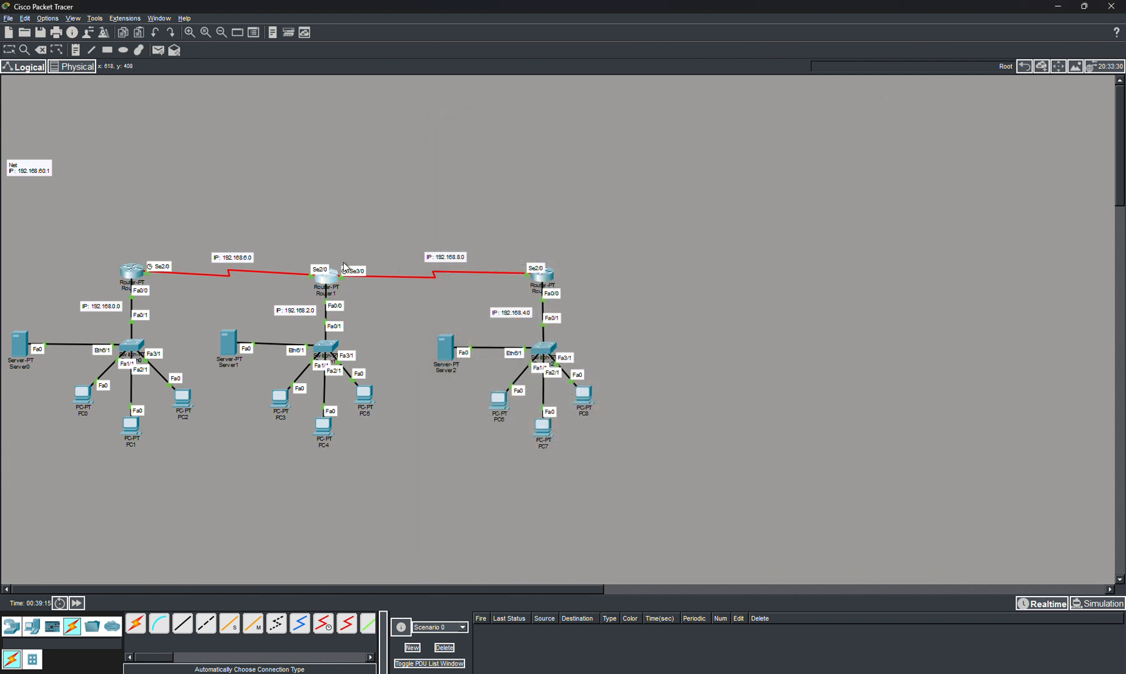
- Inspect the IP configuration of Router1's FastEthernet0/0, Serial2/0 and Serial3/0 interfaces
click(328, 275)
drag(533, 132, 695, 112)
click(538, 130)
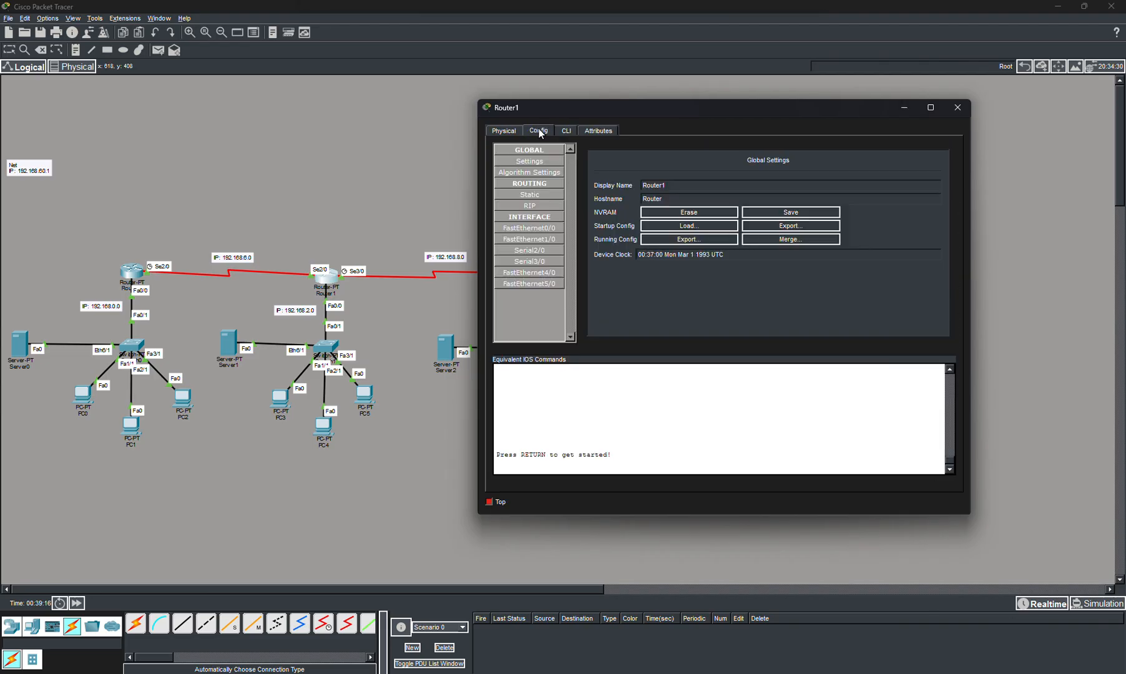
click(537, 228)
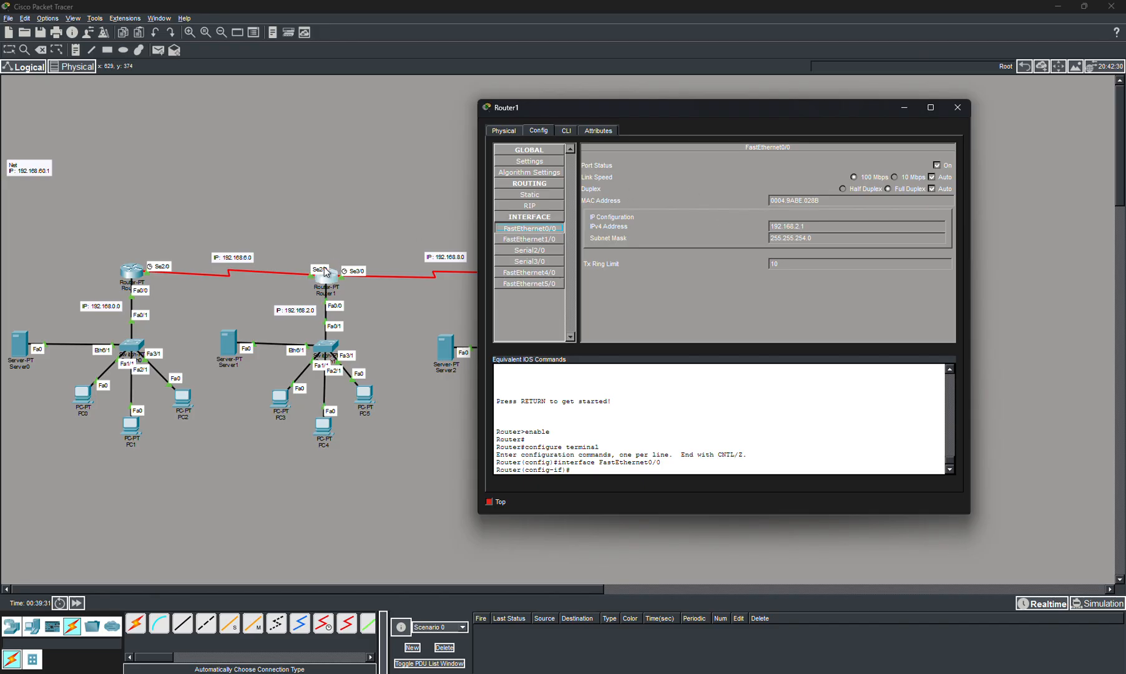
click(526, 250)
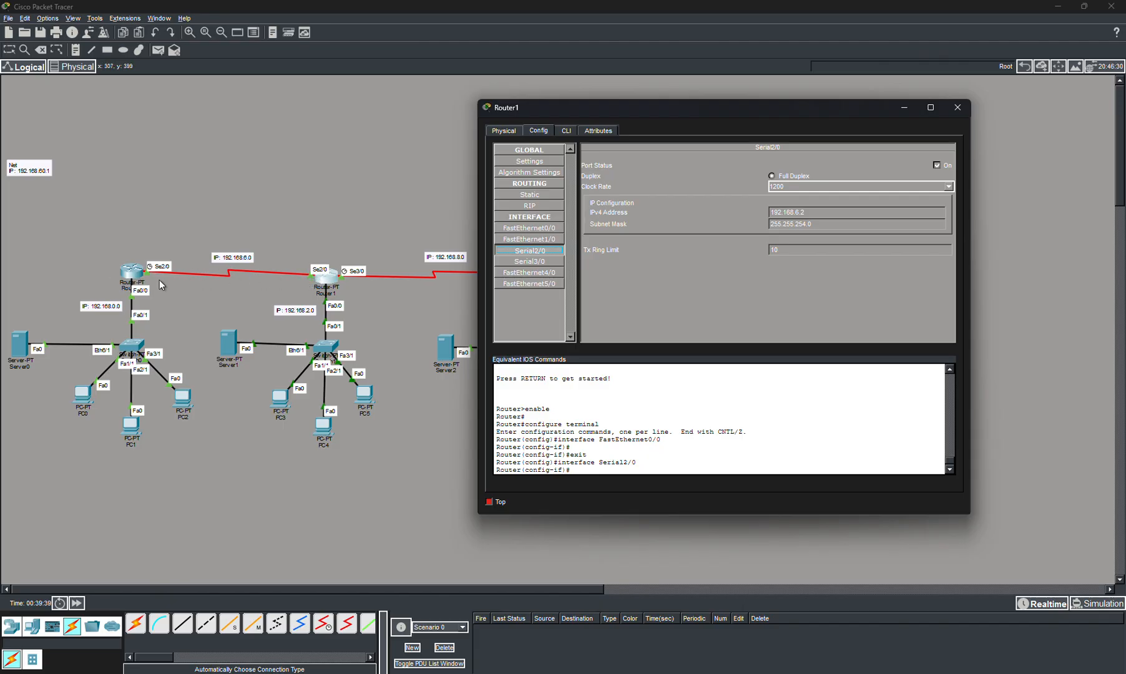
click(543, 264)
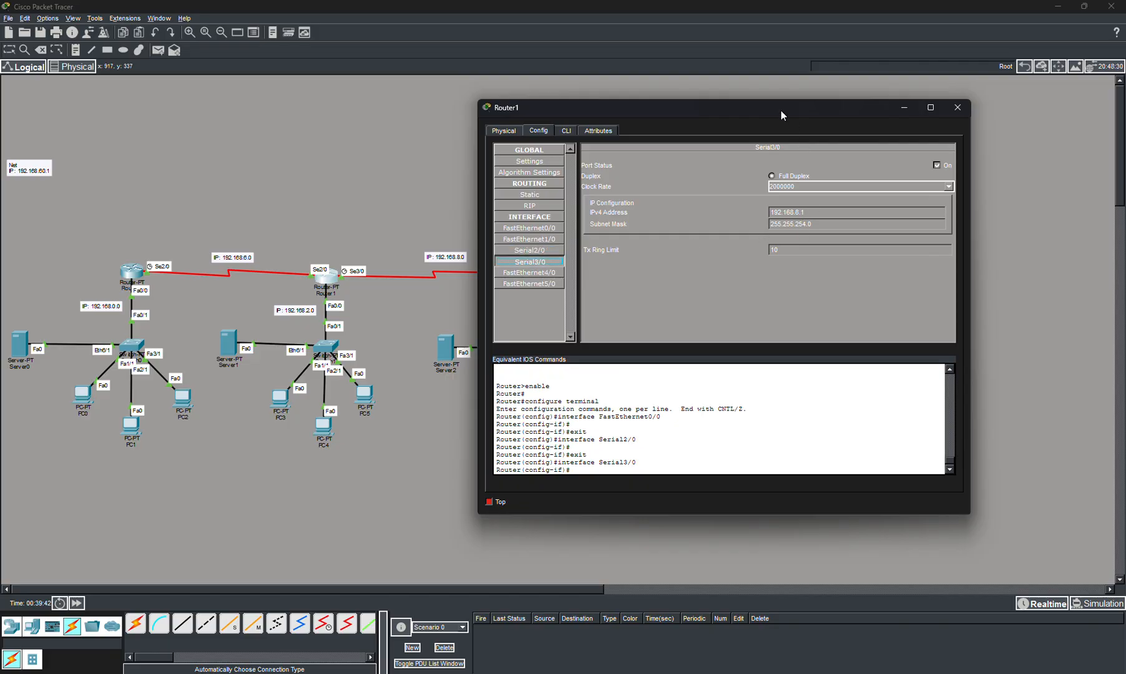
drag(781, 111, 908, 116)
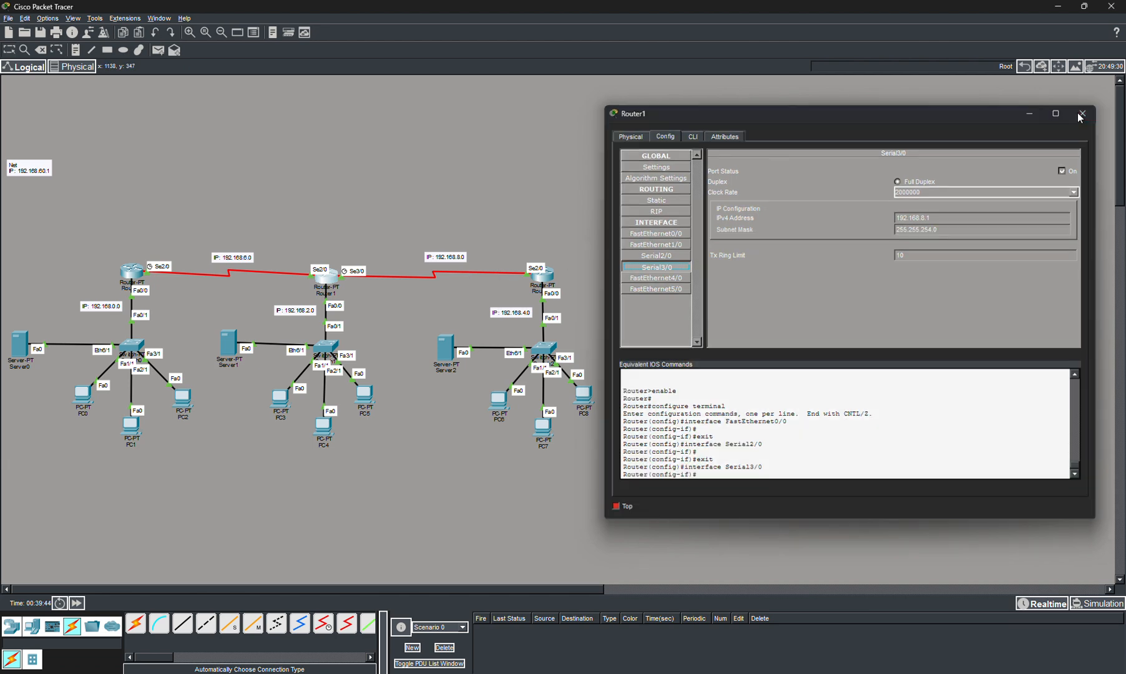
click(1081, 113)
- Inspect the IP configuration of Router2's FastEthernet0/0 and Serial2/0 interfaces
click(541, 274)
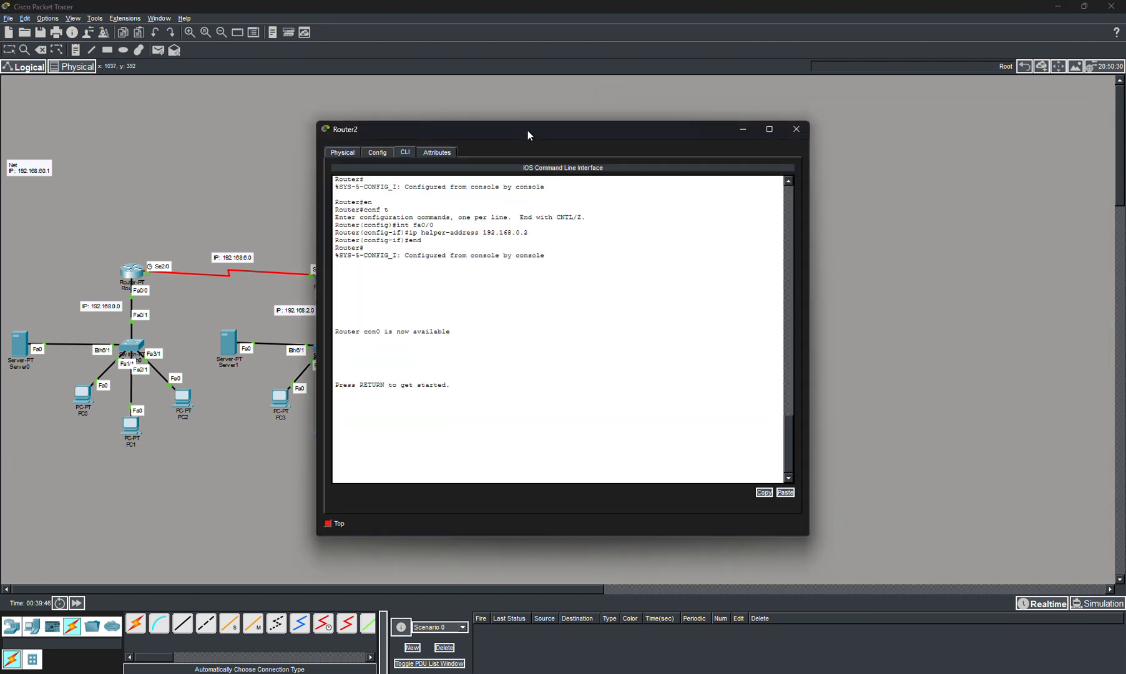
drag(528, 130, 786, 137)
click(635, 158)
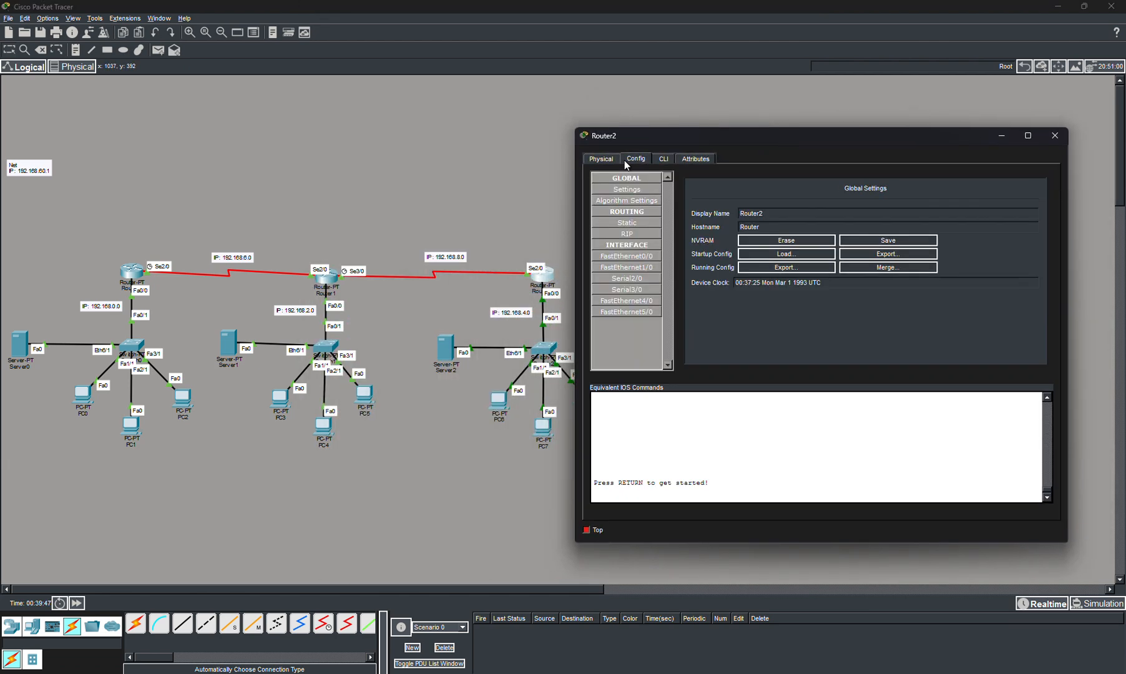
click(644, 257)
drag(831, 132, 875, 130)
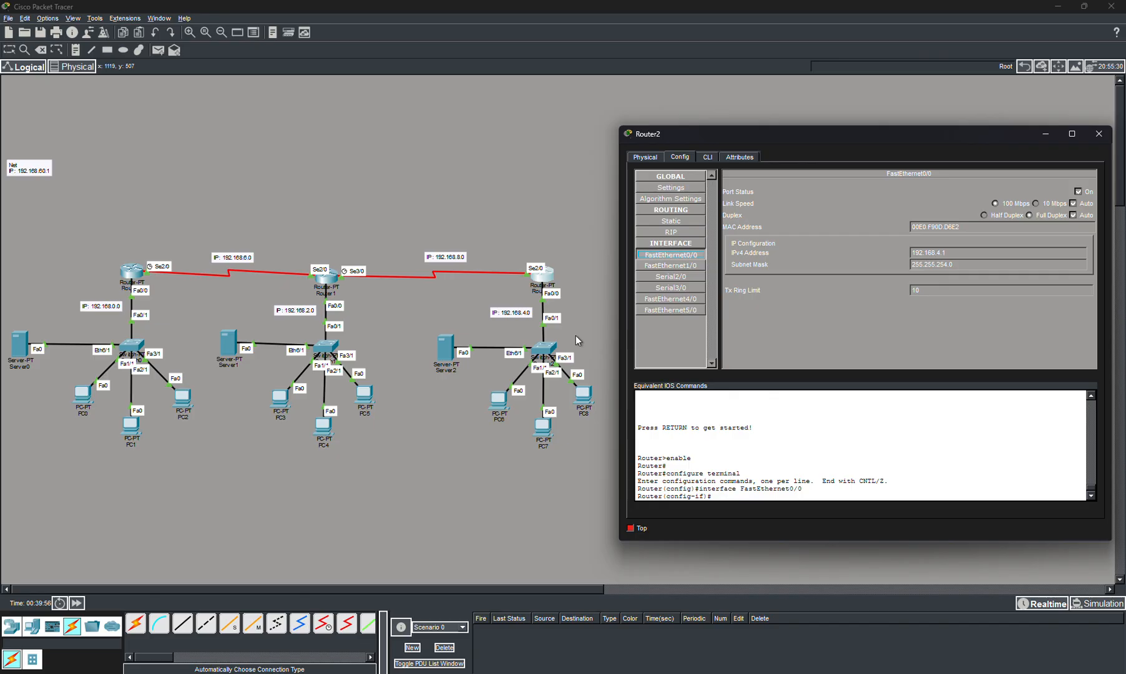
click(682, 278)
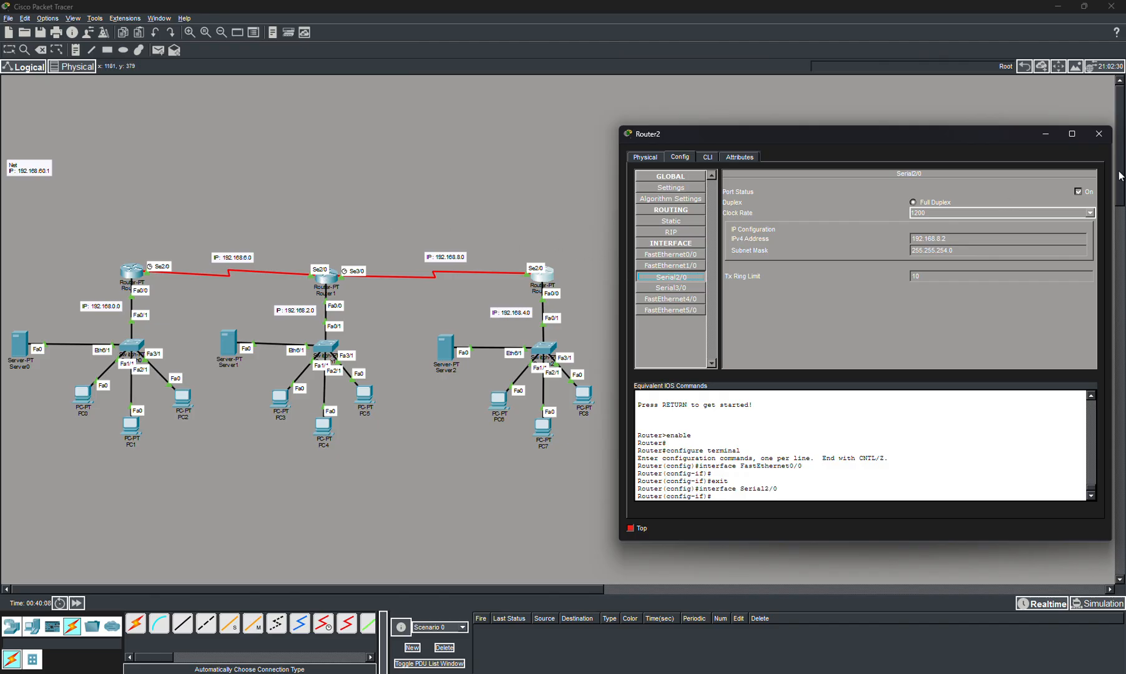
click(1099, 137)
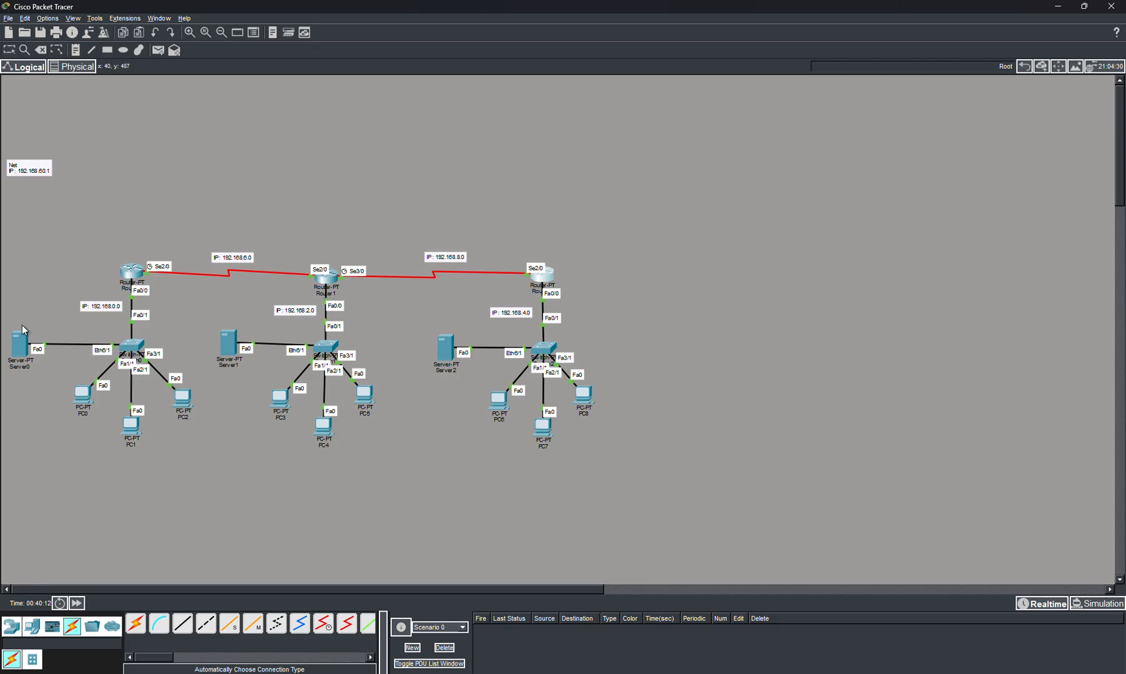
- Review the LAN_1, LAN_2 and LAN_3 address pools in Server0's DHCP service
click(25, 349)
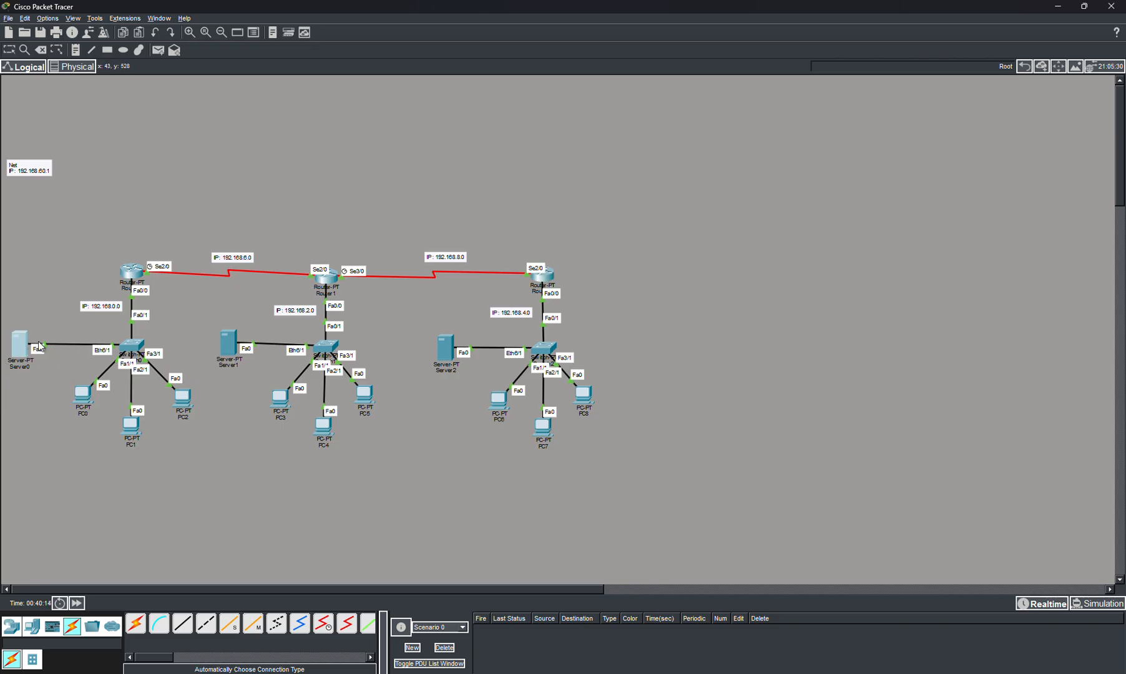
drag(479, 131, 794, 135)
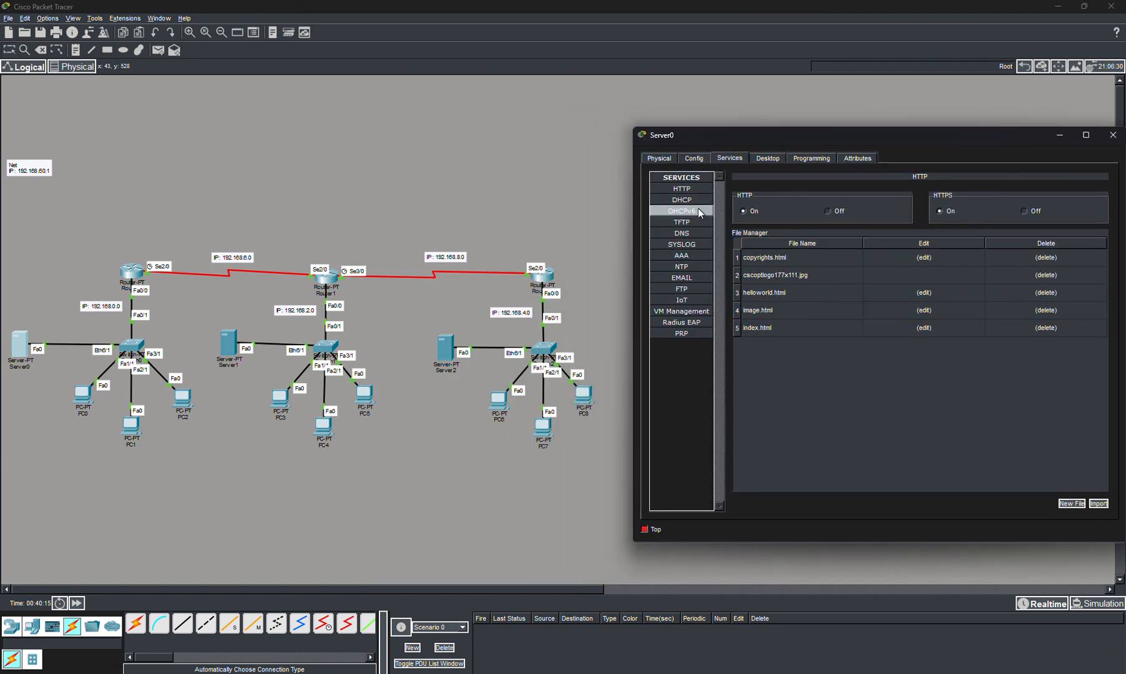
click(681, 199)
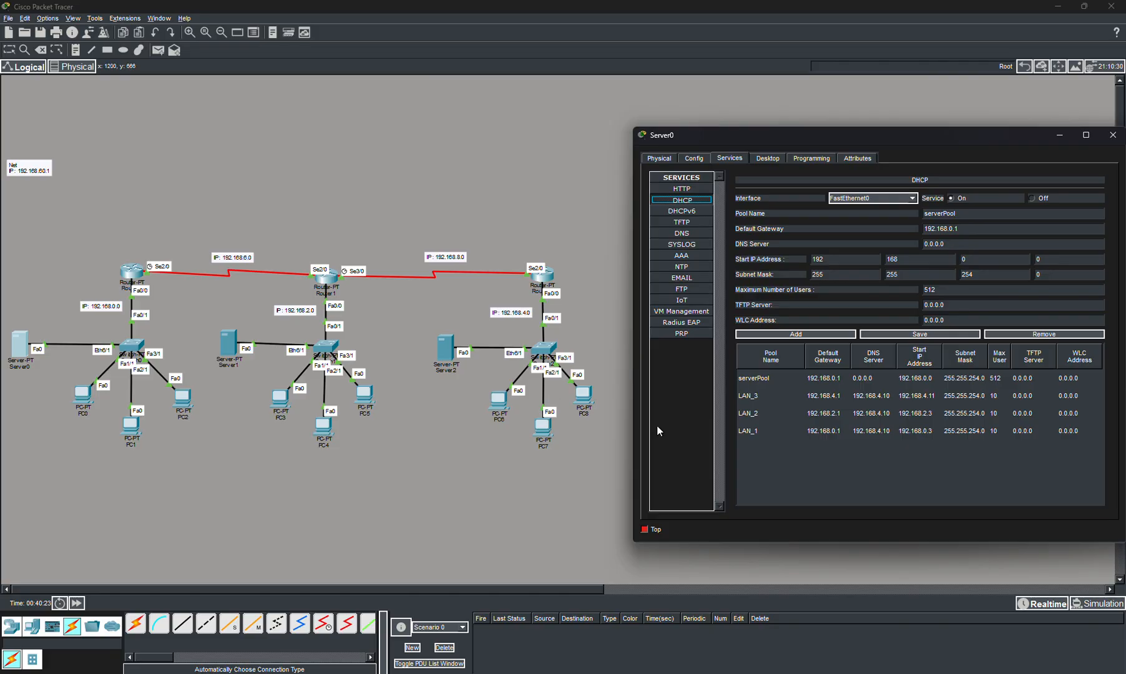
click(786, 431)
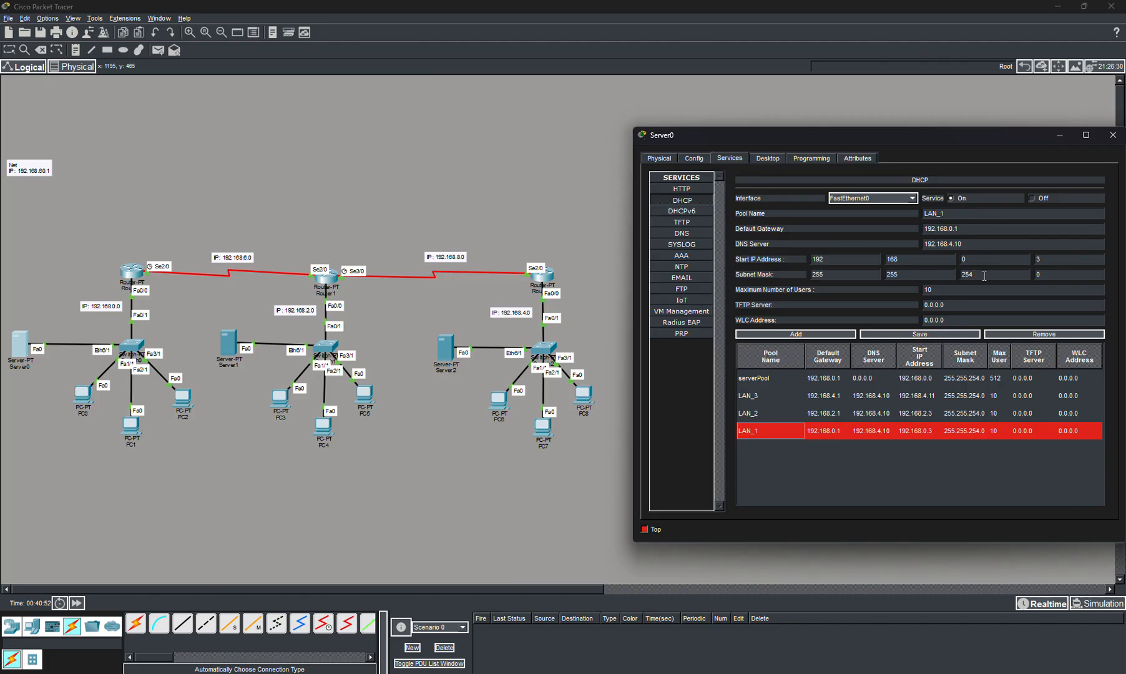
click(818, 415)
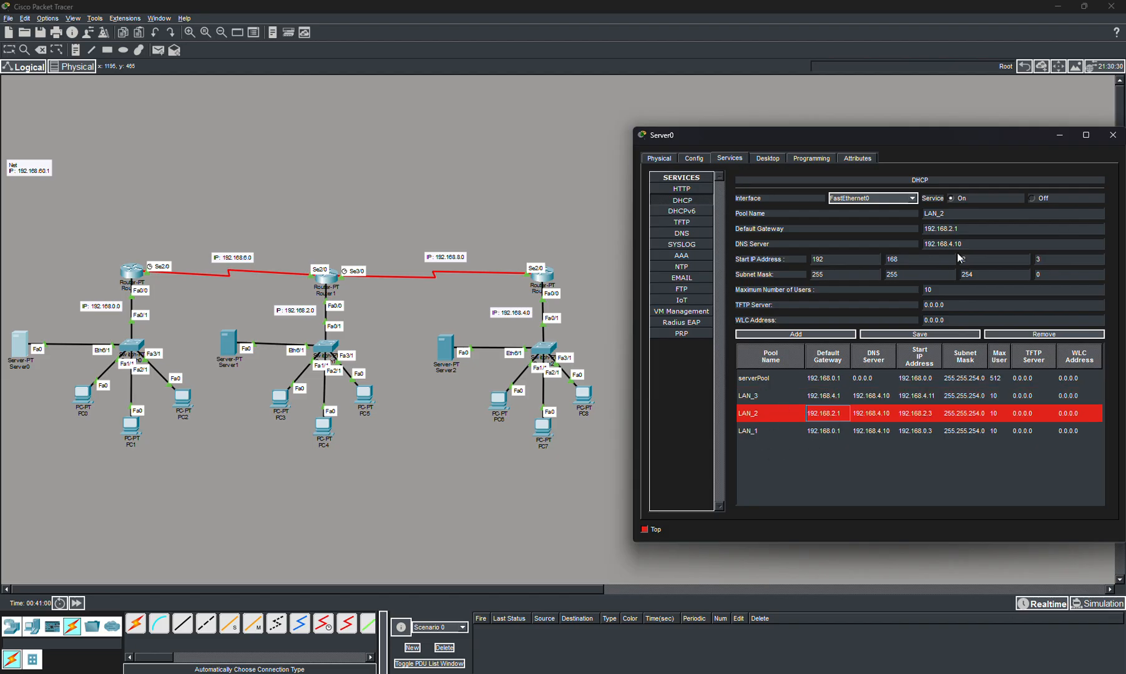
click(830, 396)
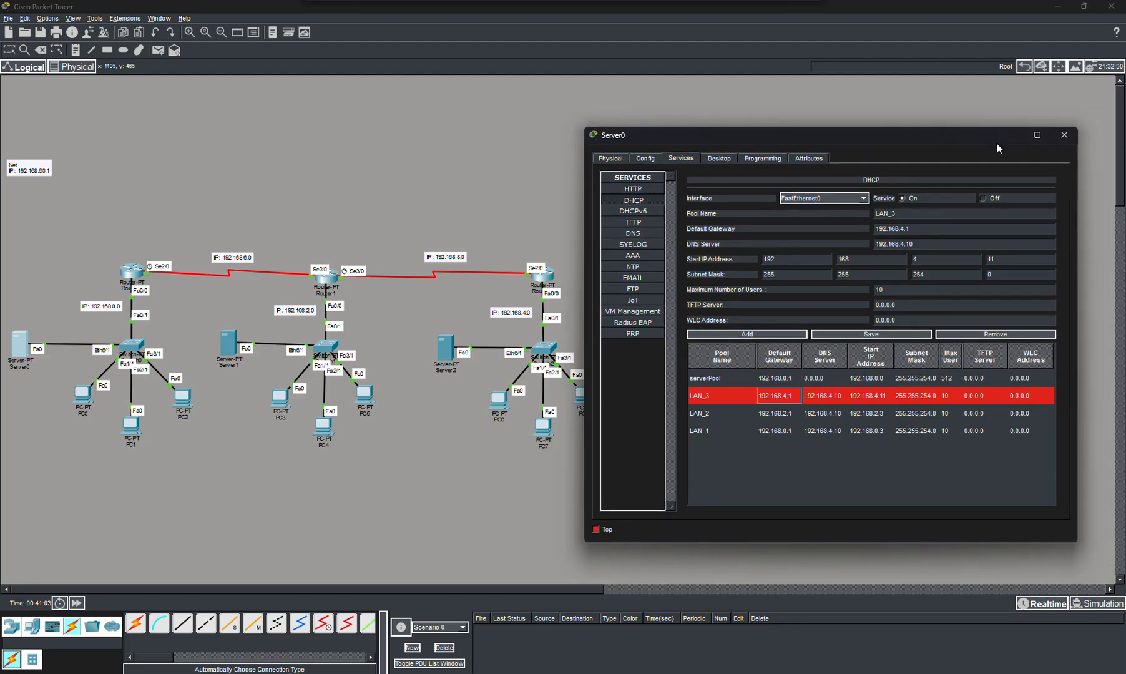
click(1112, 135)
- Request a fresh DHCP address on PC0 by switching its IPv4 configuration to Static and back to DHCP
click(83, 397)
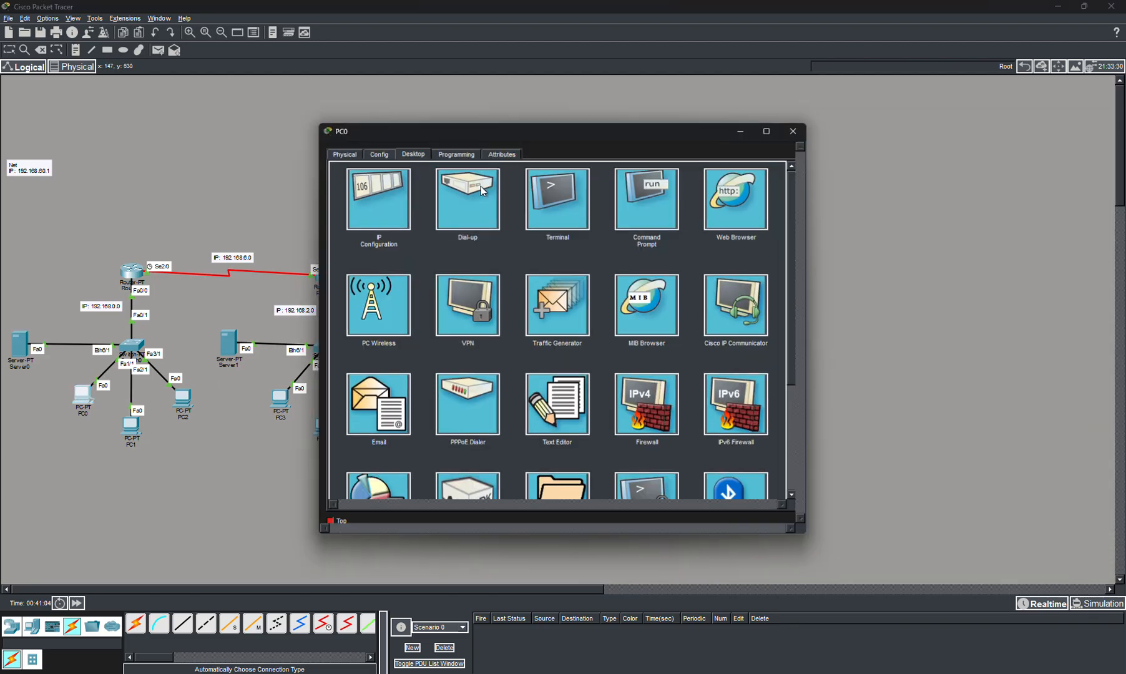
click(369, 193)
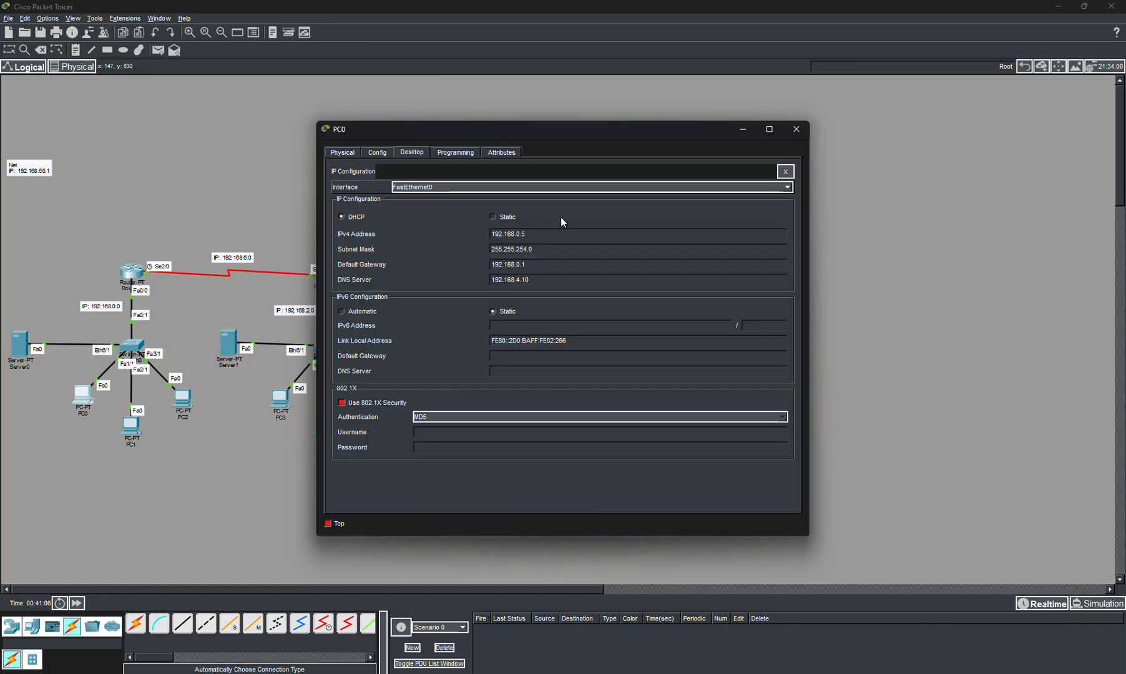
click(506, 217)
click(400, 217)
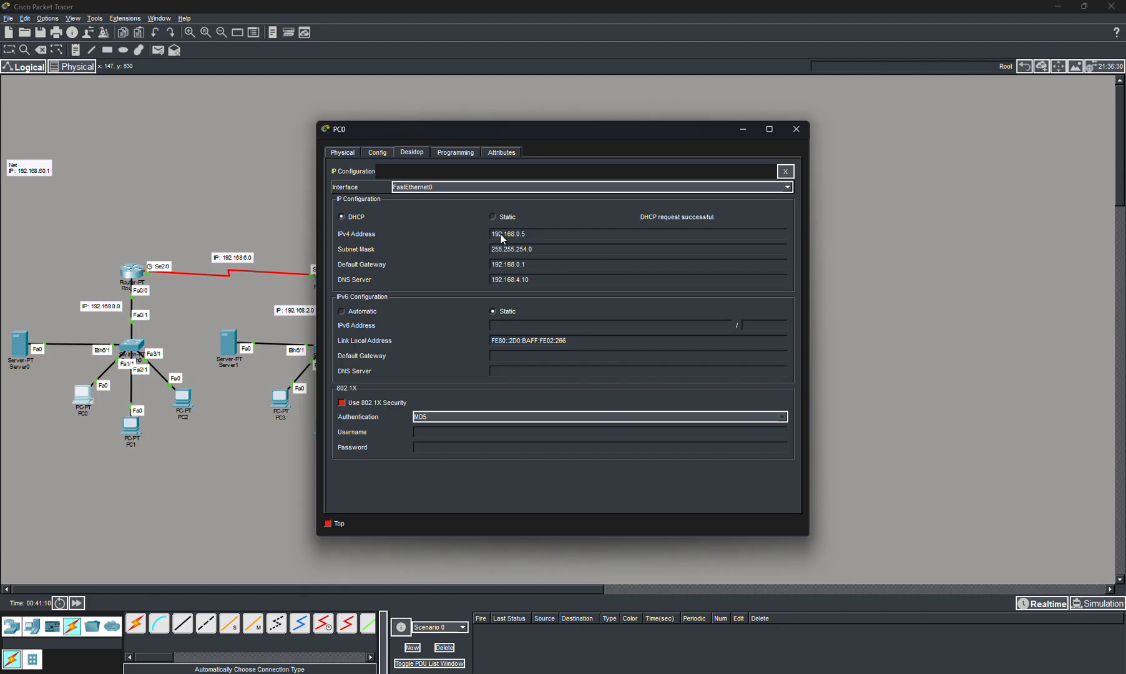
click(796, 130)
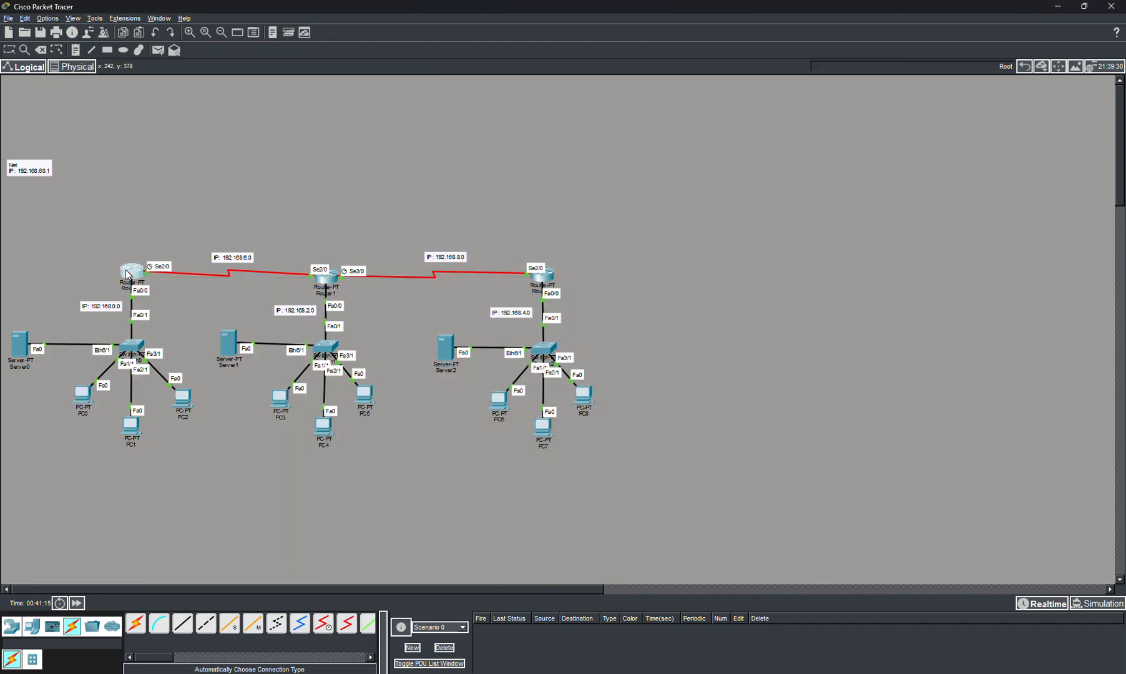
- Review the OSPF 10 network statements and the DHCP helper address in Router0's command-line history
click(128, 274)
drag(513, 135, 791, 138)
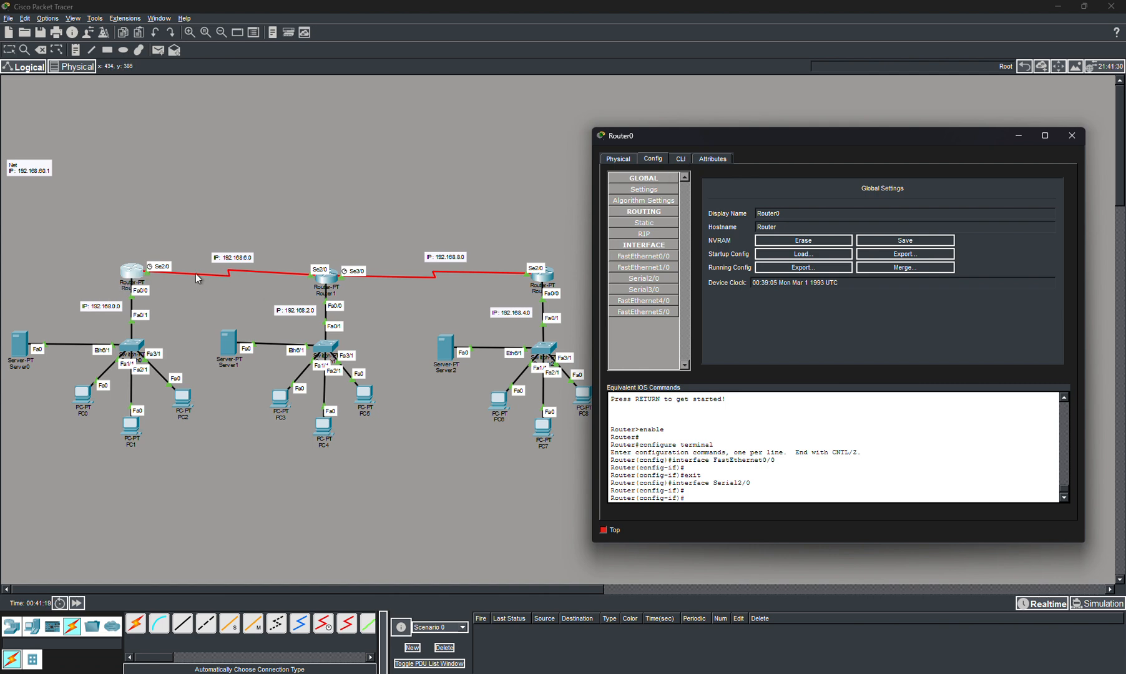
click(682, 159)
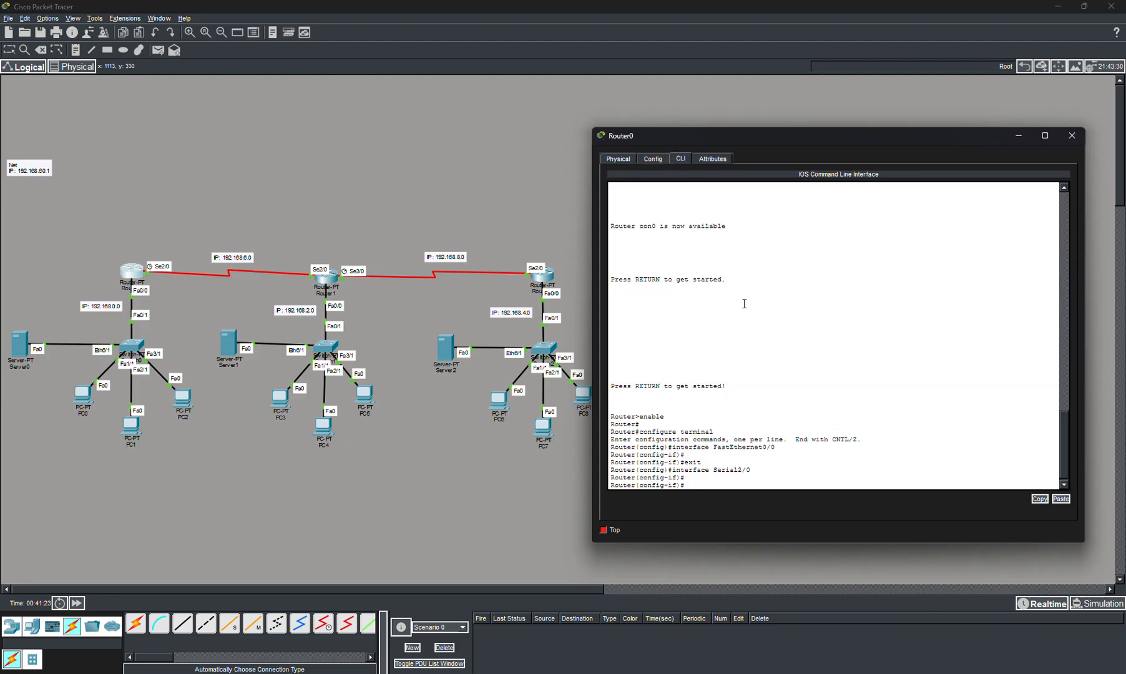
scroll(765, 333, up, 10)
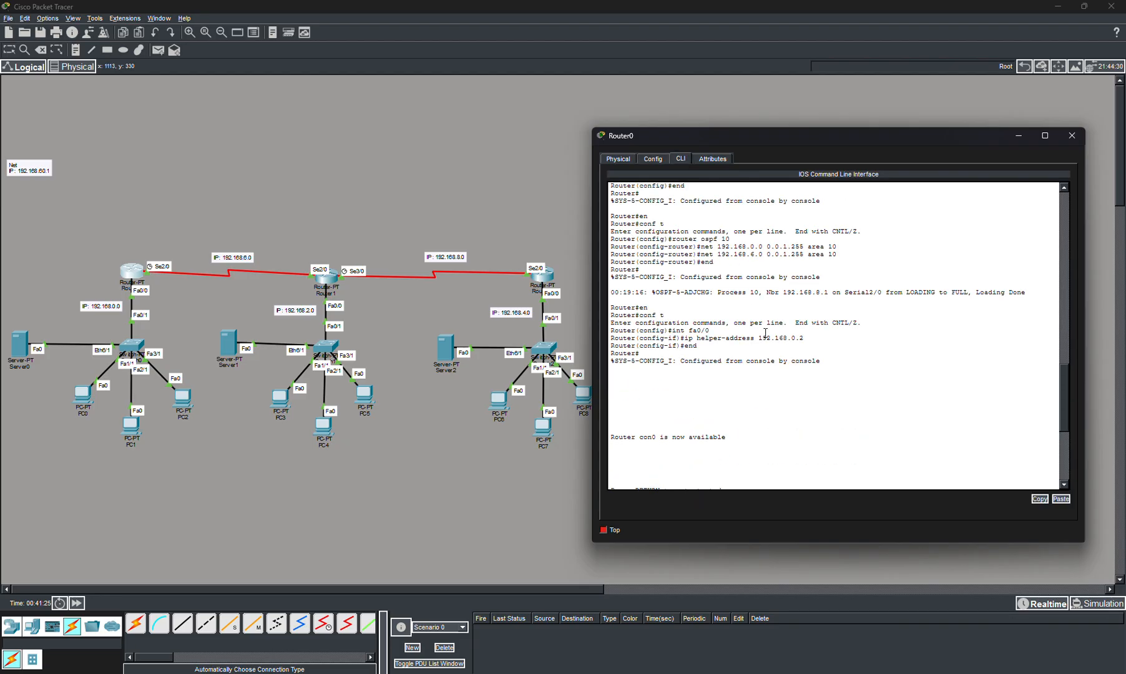
scroll(765, 333, up, 5)
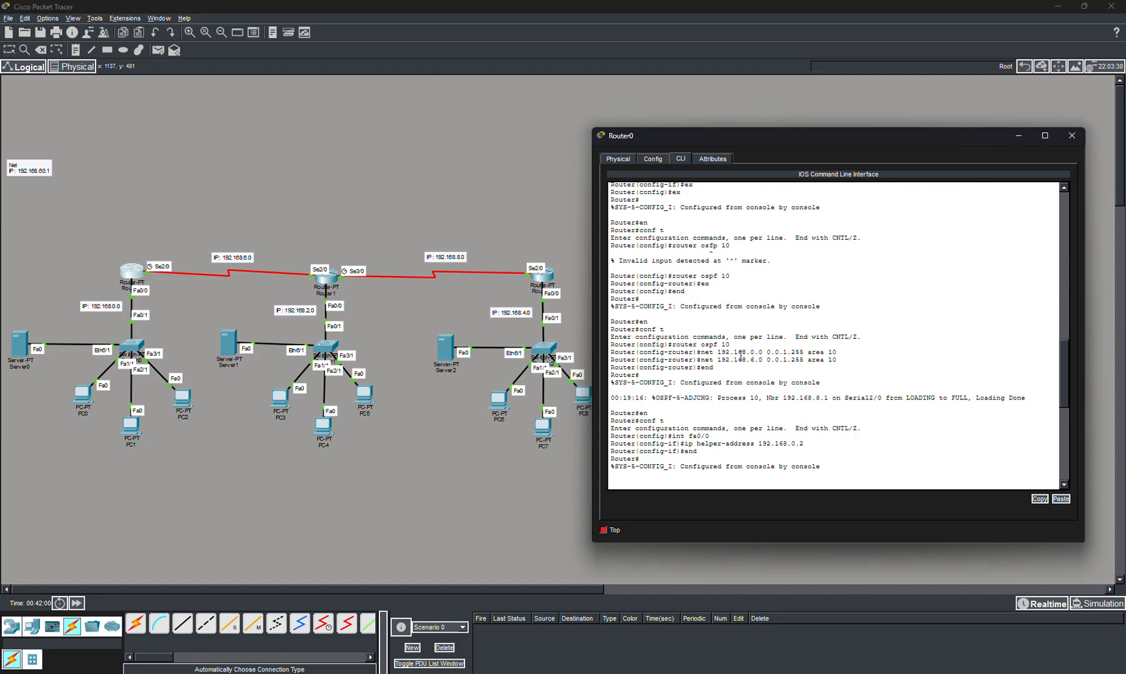
click(1071, 136)
- Review the OSPF 10 network statements and the DHCP helper address in Router1's command-line history
click(325, 275)
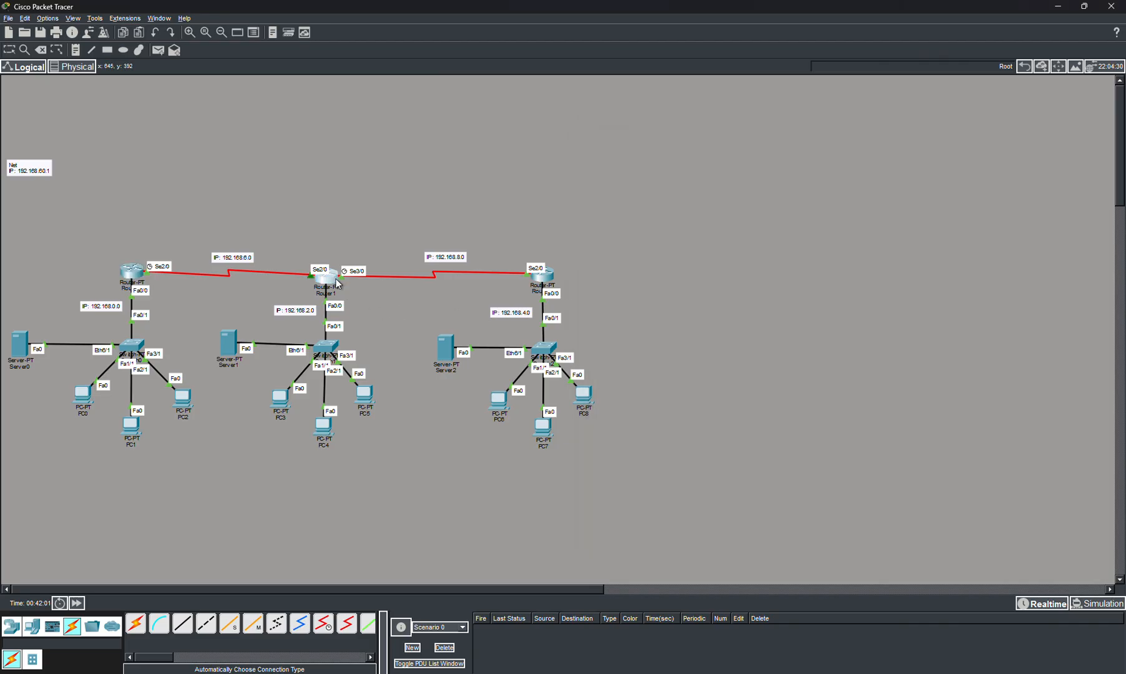
drag(599, 139, 896, 138)
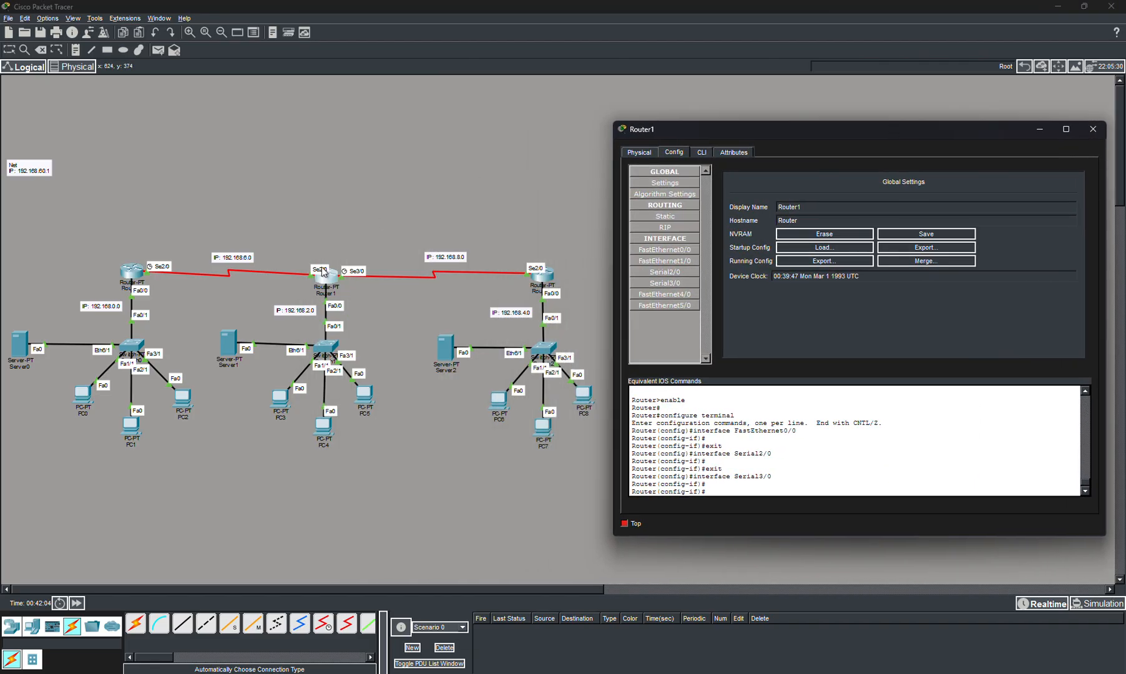
click(700, 155)
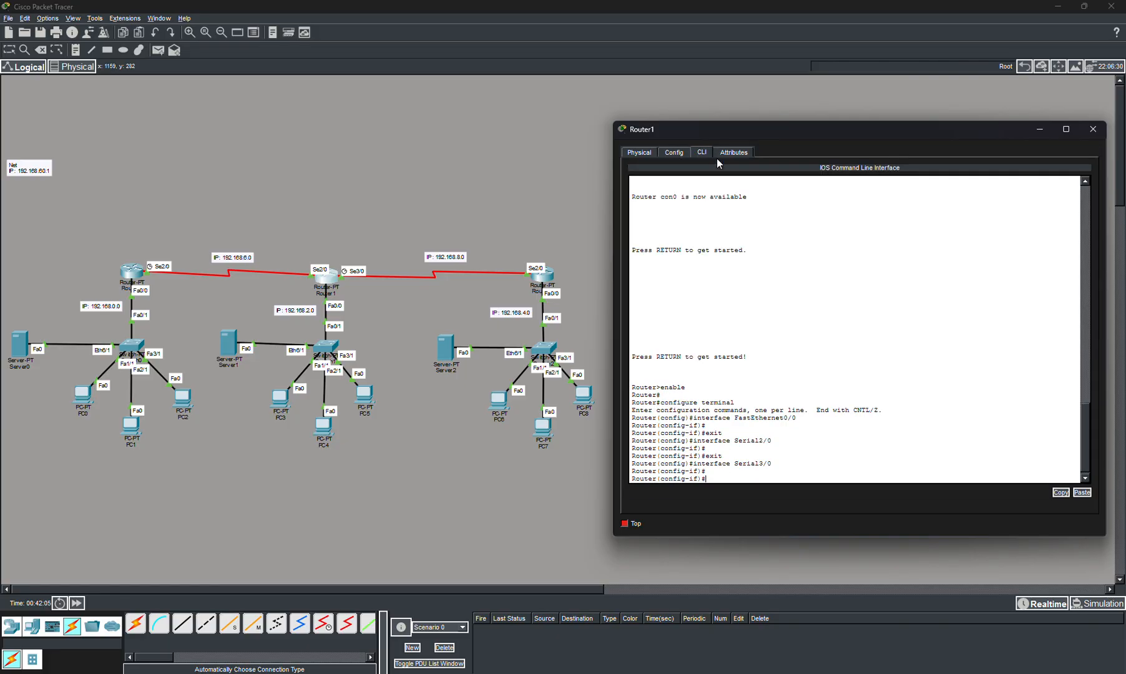
scroll(825, 331, down, 15)
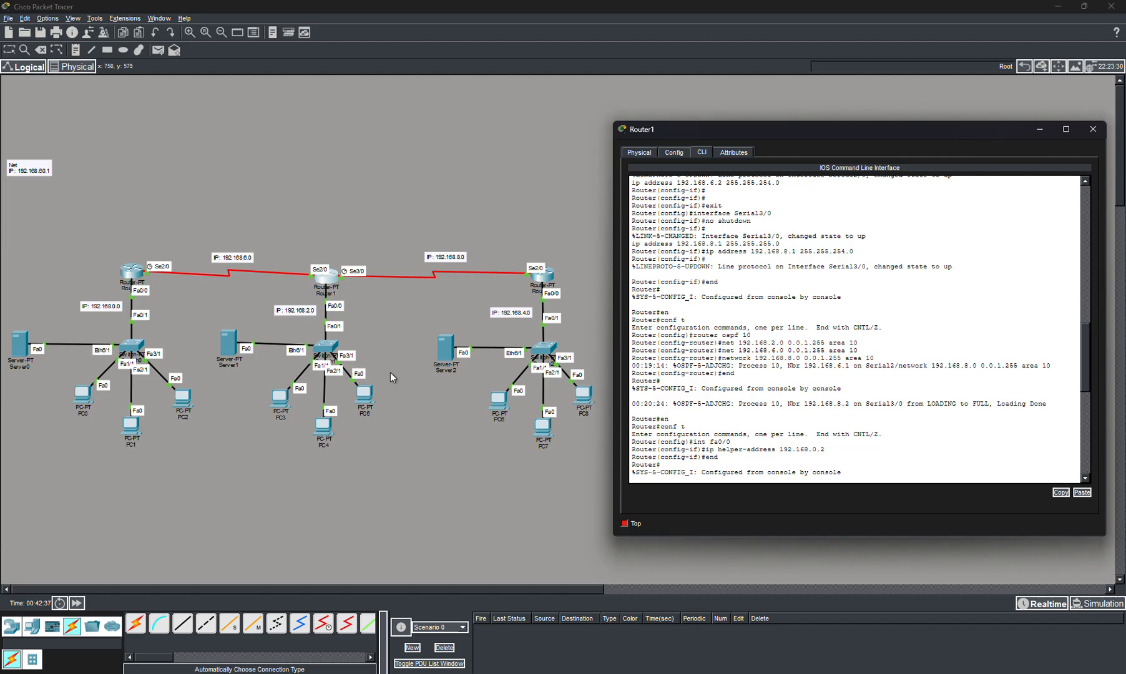
drag(631, 367, 745, 369)
click(718, 363)
click(1088, 131)
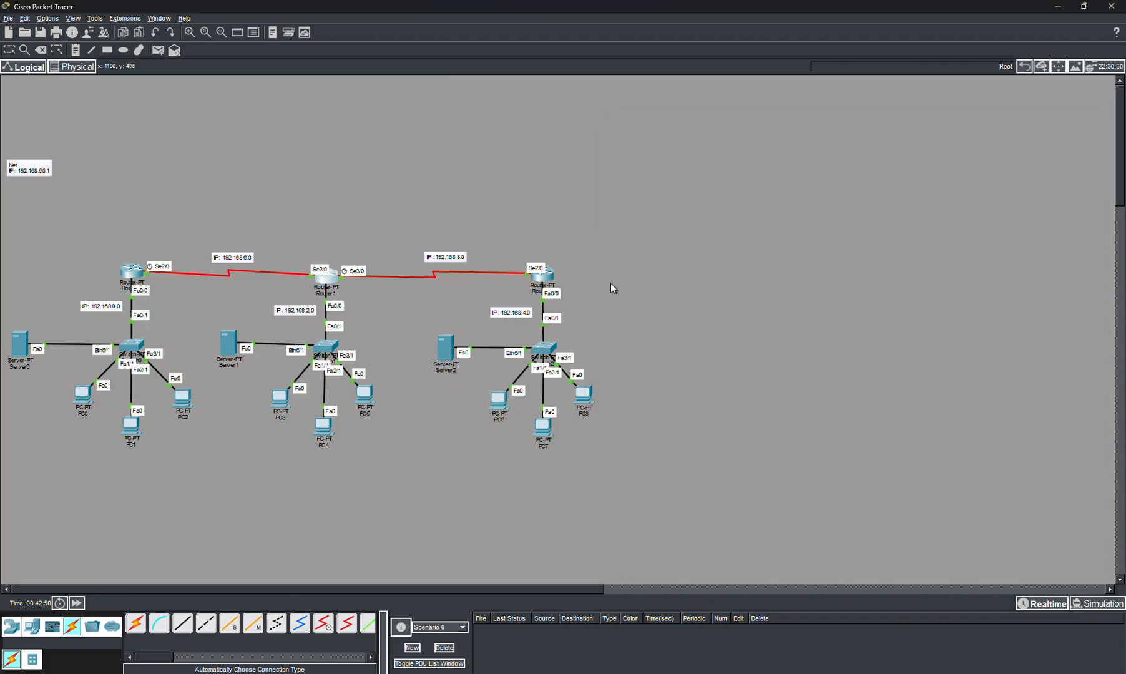
- Review the OSPF 10 network statements and the DHCP helper address in Router2's command-line history
click(541, 276)
drag(583, 146, 747, 139)
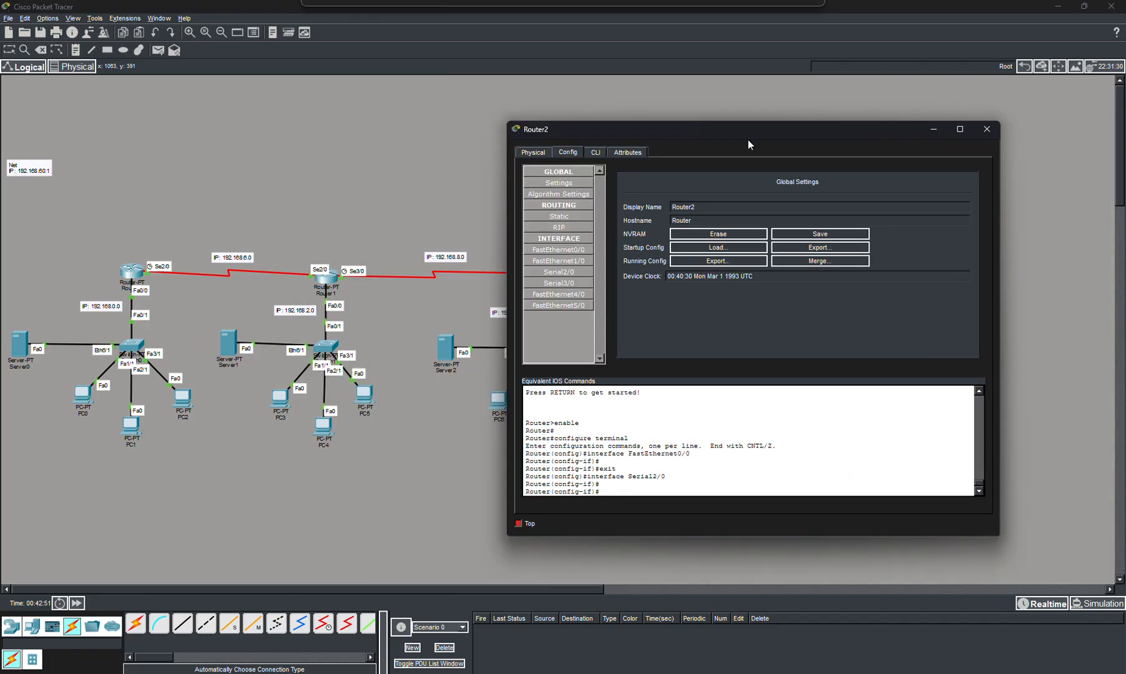
click(590, 152)
scroll(643, 338, up, 8)
scroll(673, 355, up, 2)
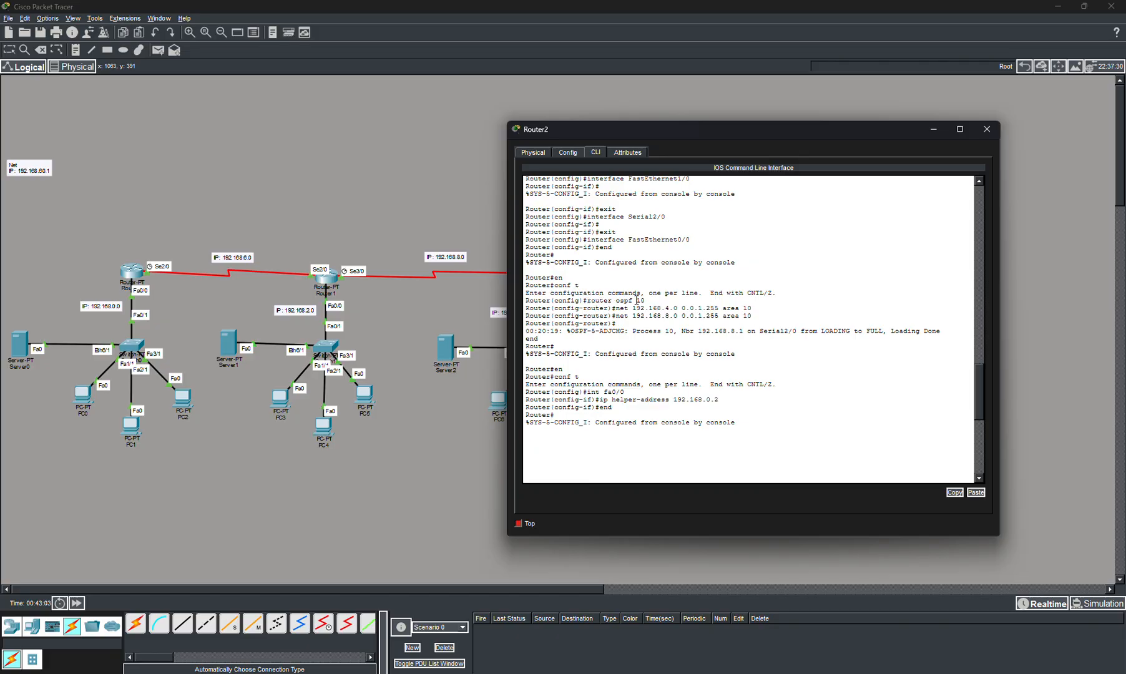
- Compare Router2's OSPF 10 network statements with the address labels in the topology, and close its window
drag(746, 133, 887, 141)
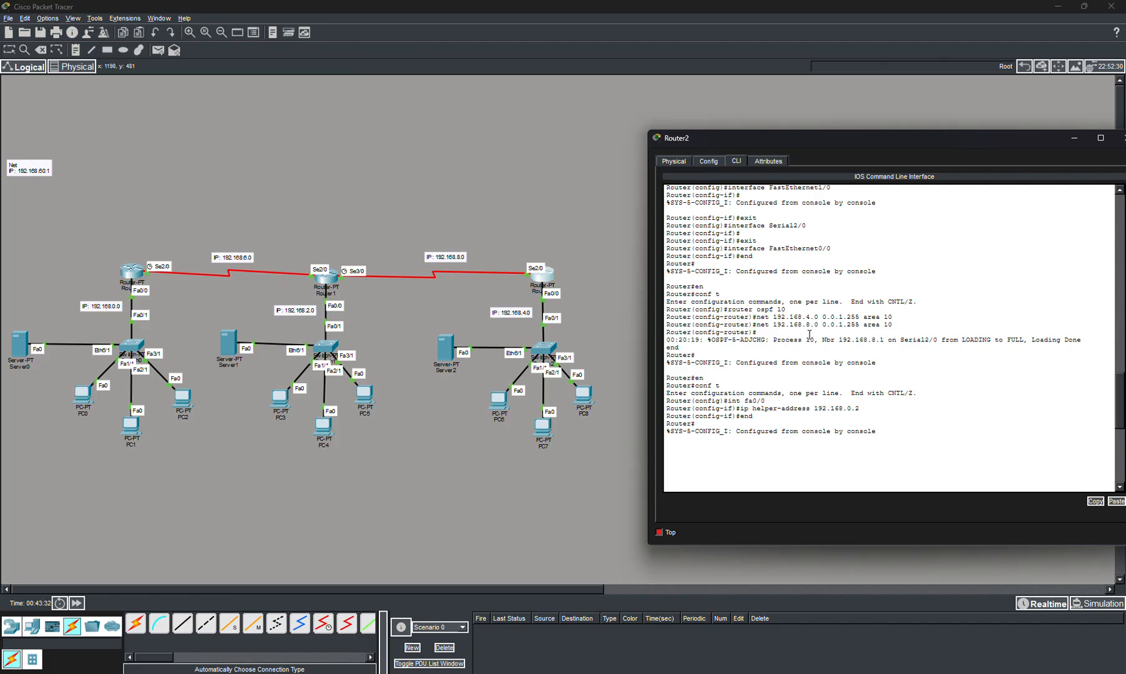
drag(1028, 145, 962, 146)
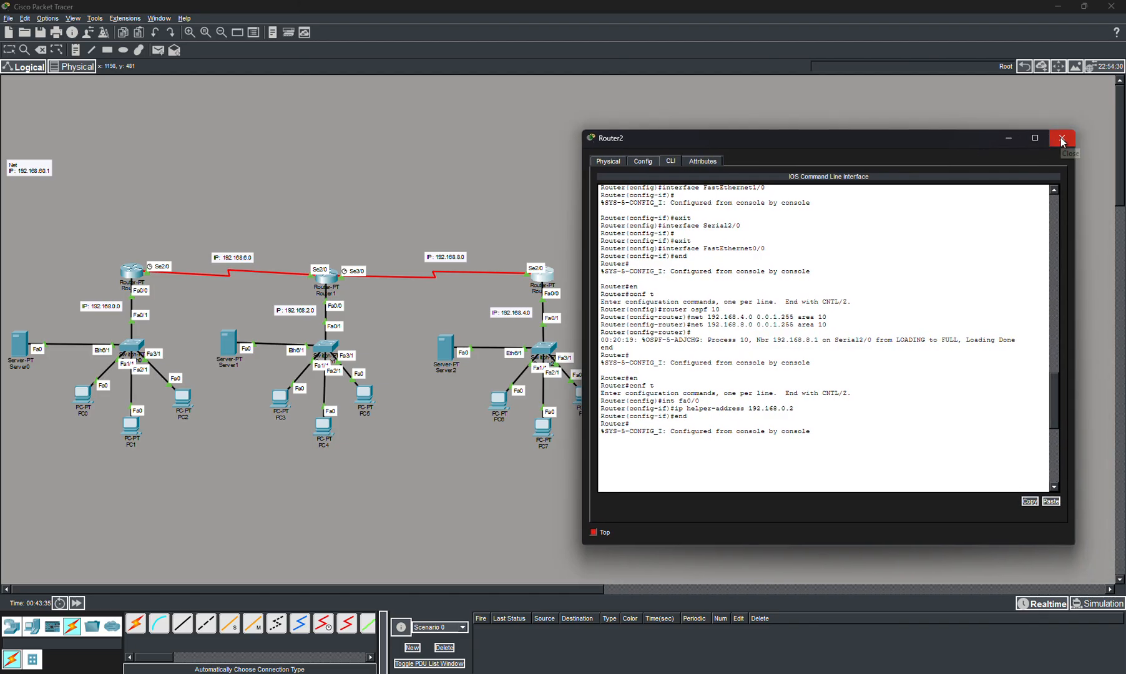
click(1060, 138)
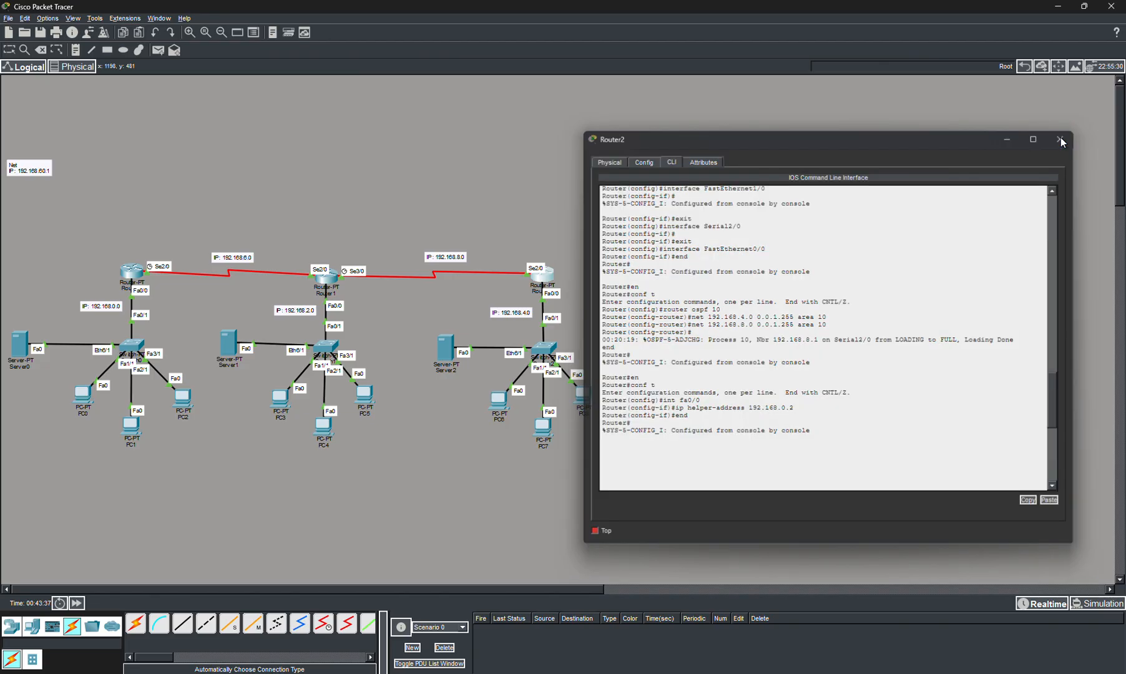
- Test connectivity with simple PDUs from Router0 to Router1, Router2 to Router1 and Router0 to Router2, and clear the scenario's PDU list
click(158, 50)
click(132, 272)
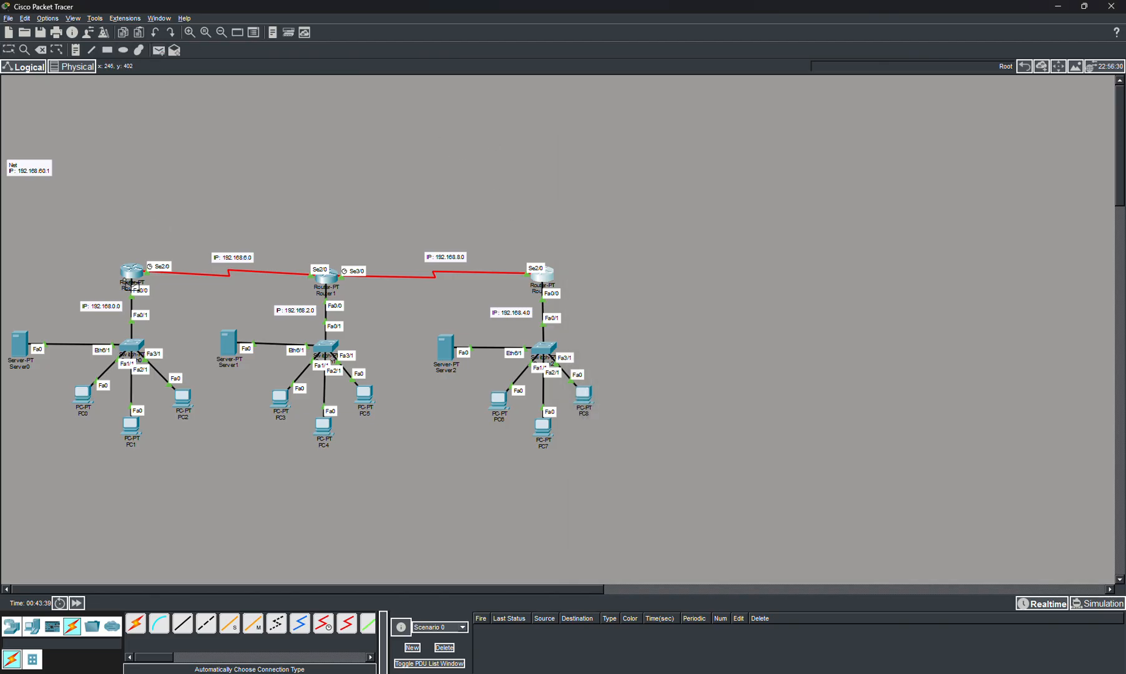
click(326, 276)
click(158, 50)
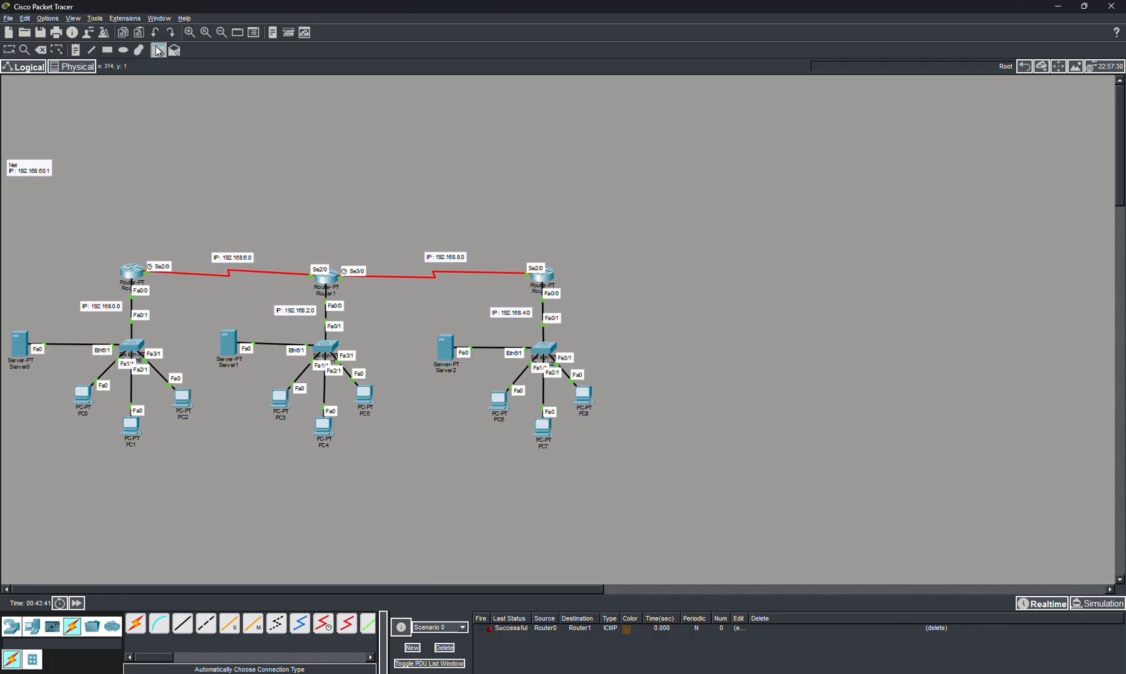
click(128, 276)
click(542, 275)
click(326, 276)
click(158, 50)
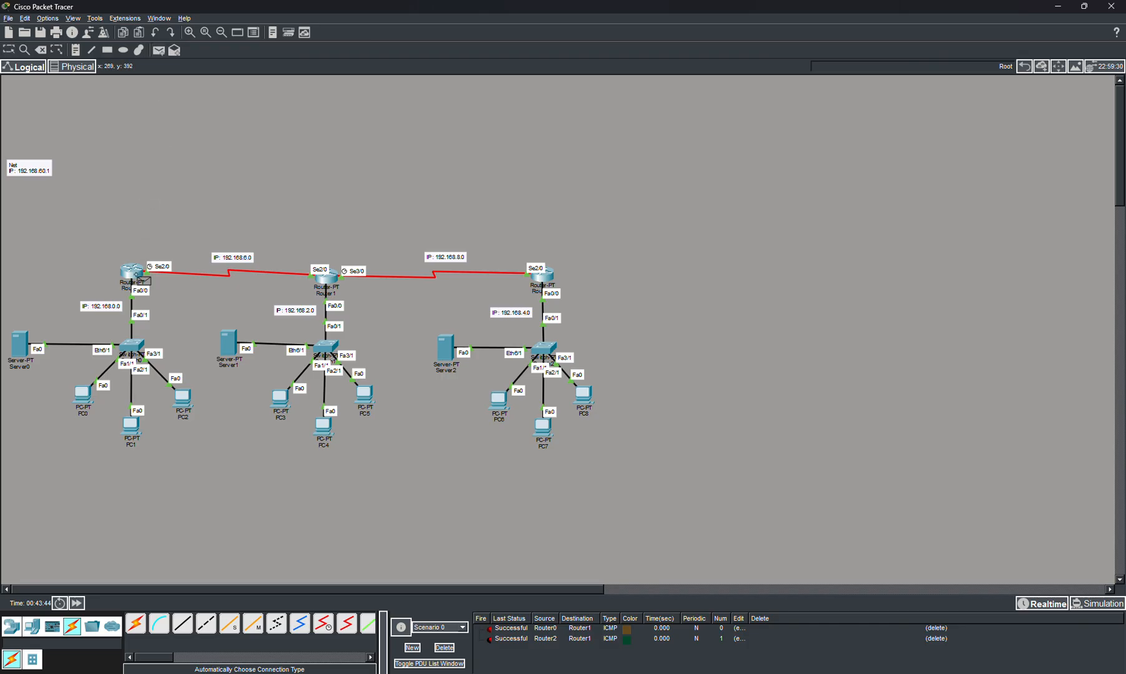
click(131, 273)
click(542, 277)
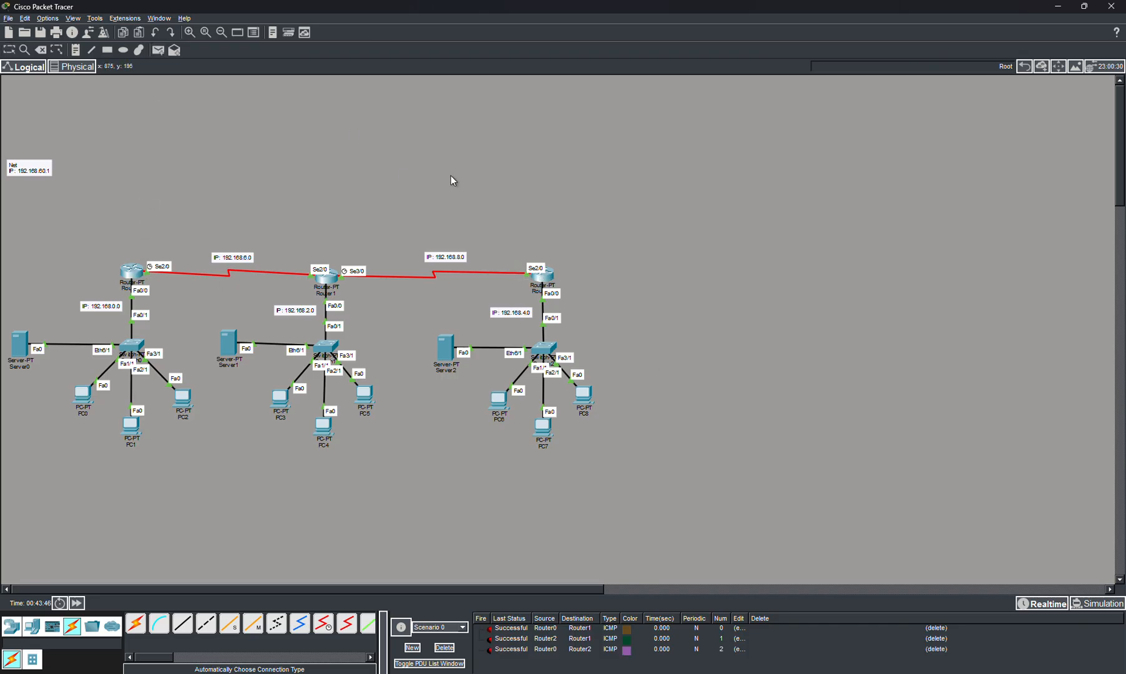
click(445, 647)
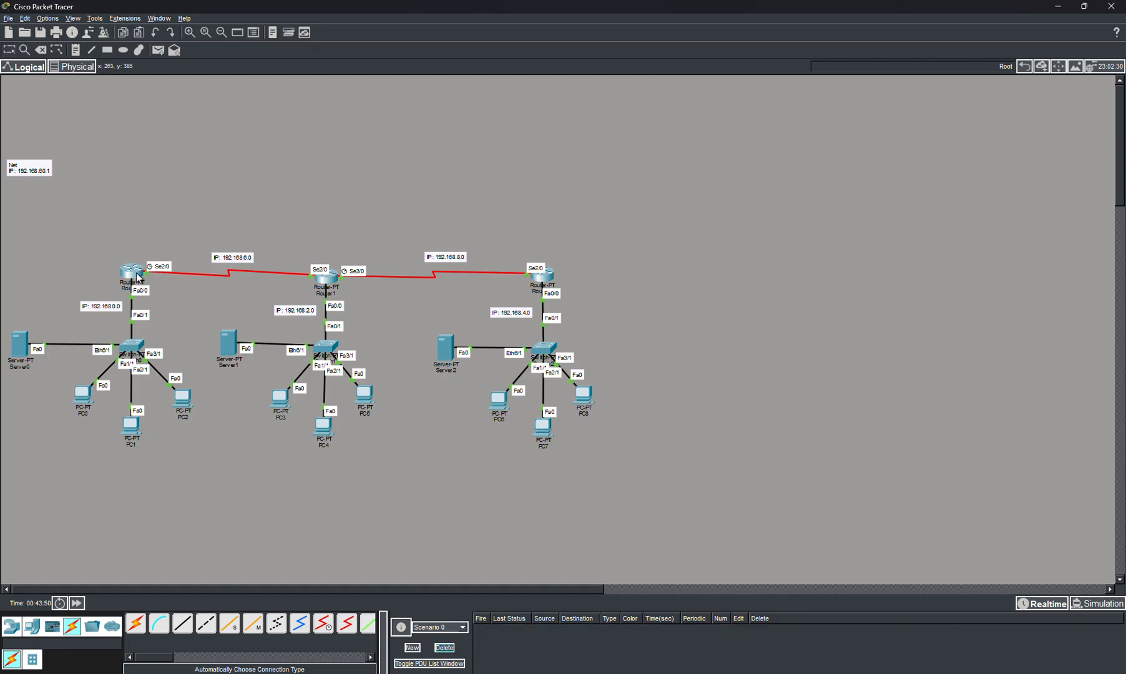
- Examine the ip helper-address command on interface fa0/0 in Router1's command-line history
click(340, 271)
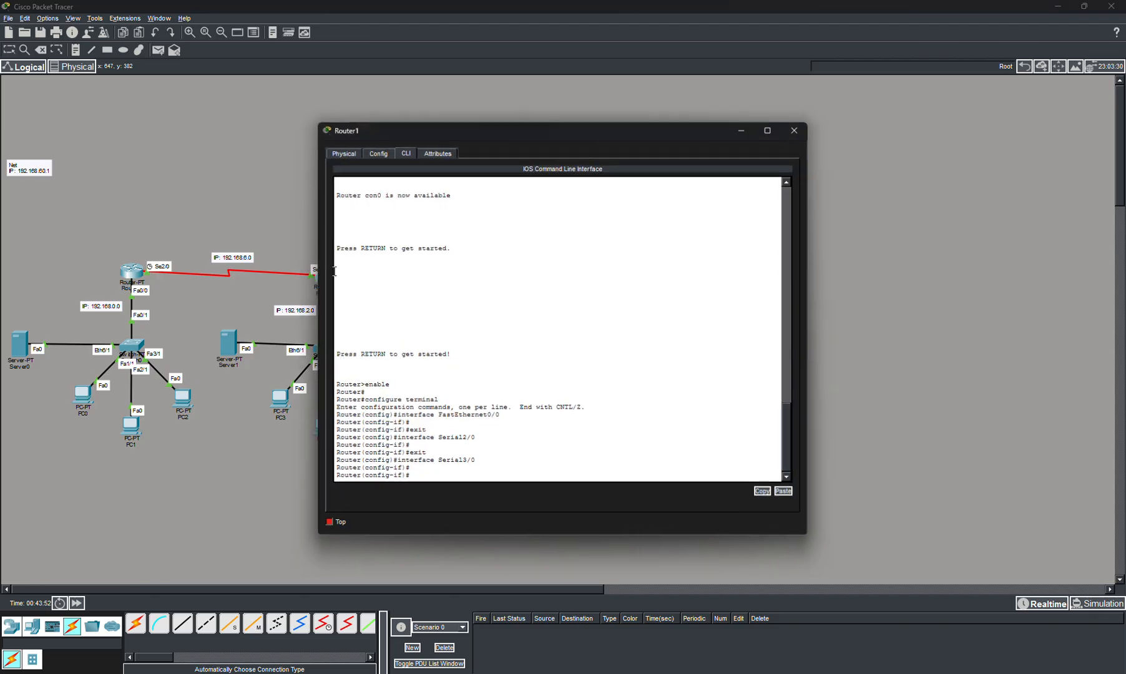
scroll(506, 431, up, 10)
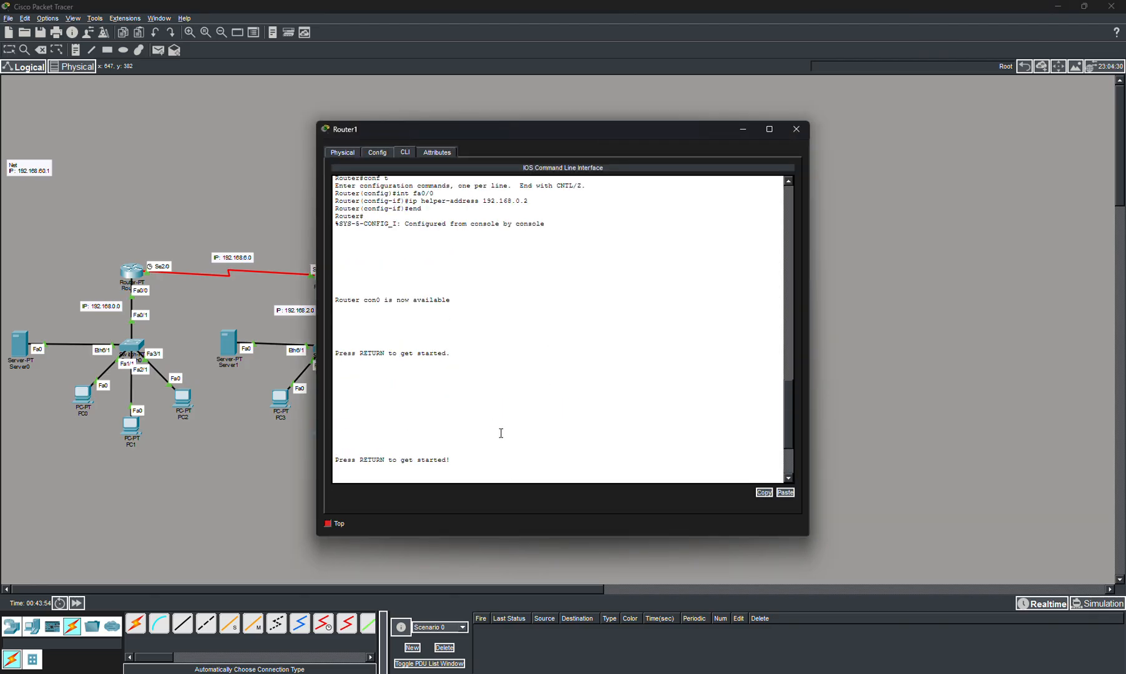
drag(673, 130, 931, 138)
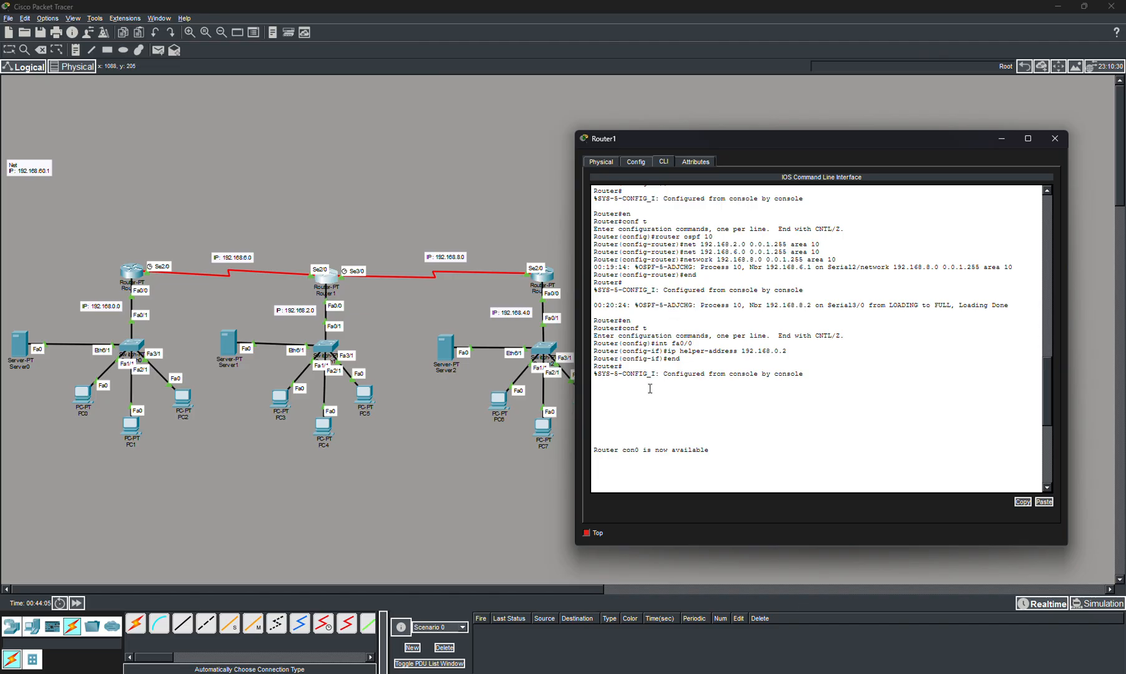
drag(667, 350, 749, 351)
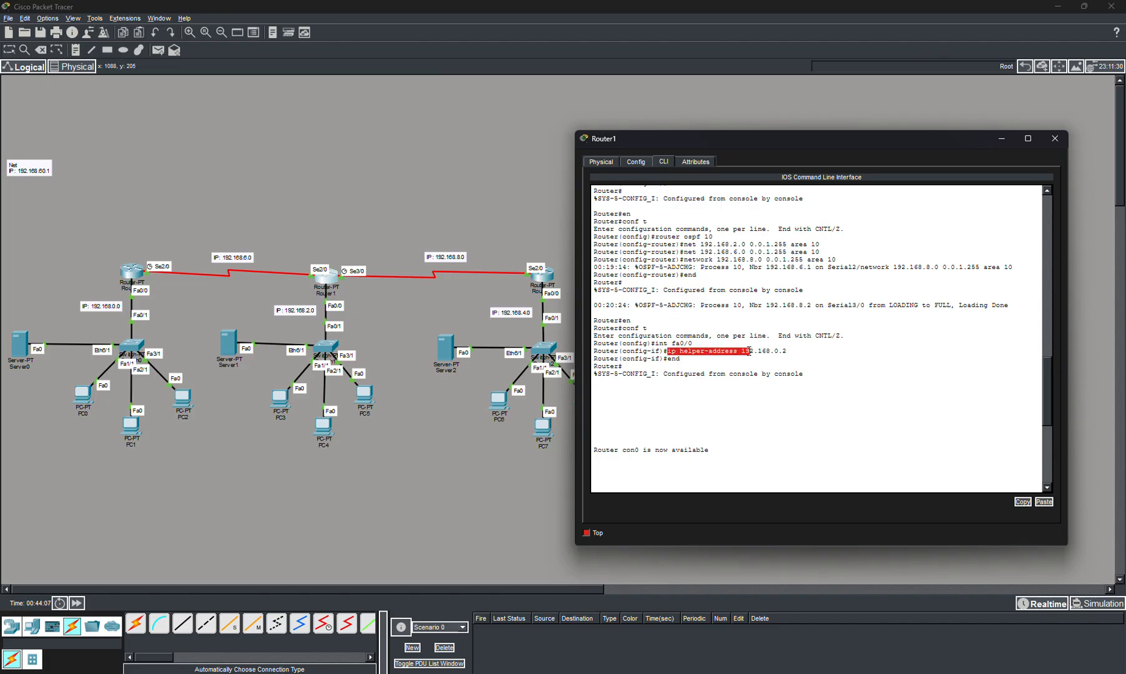
- Check Server0's IP configuration against the helper address shown in Router1's command line, and close both windows
click(20, 351)
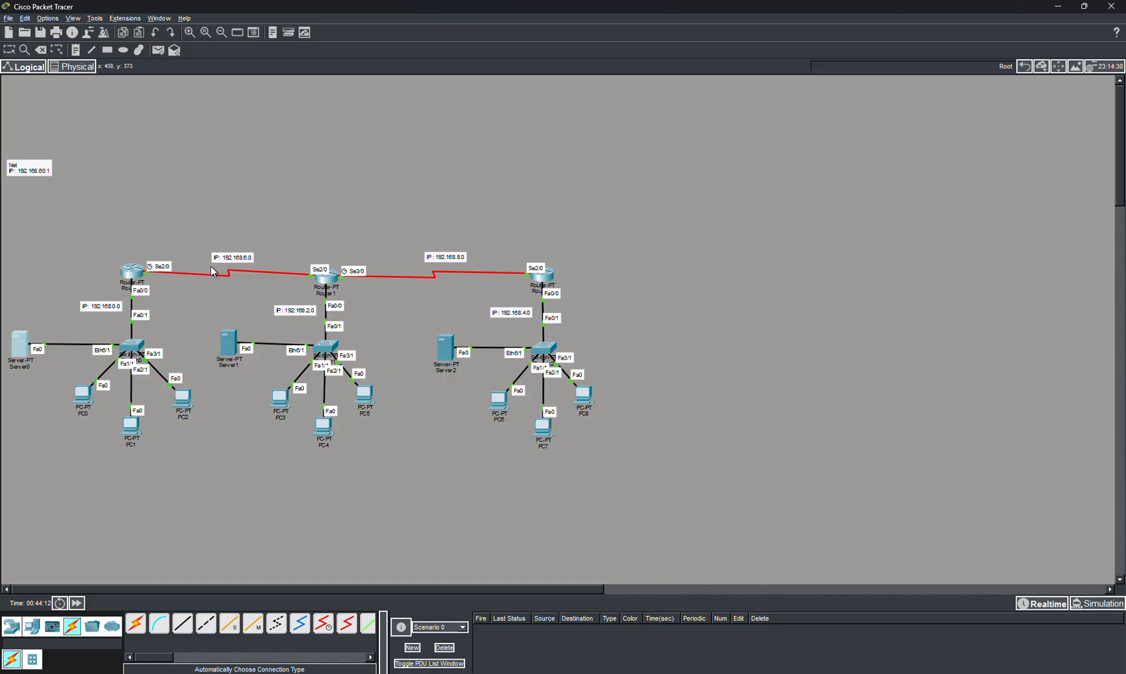
click(20, 346)
click(451, 152)
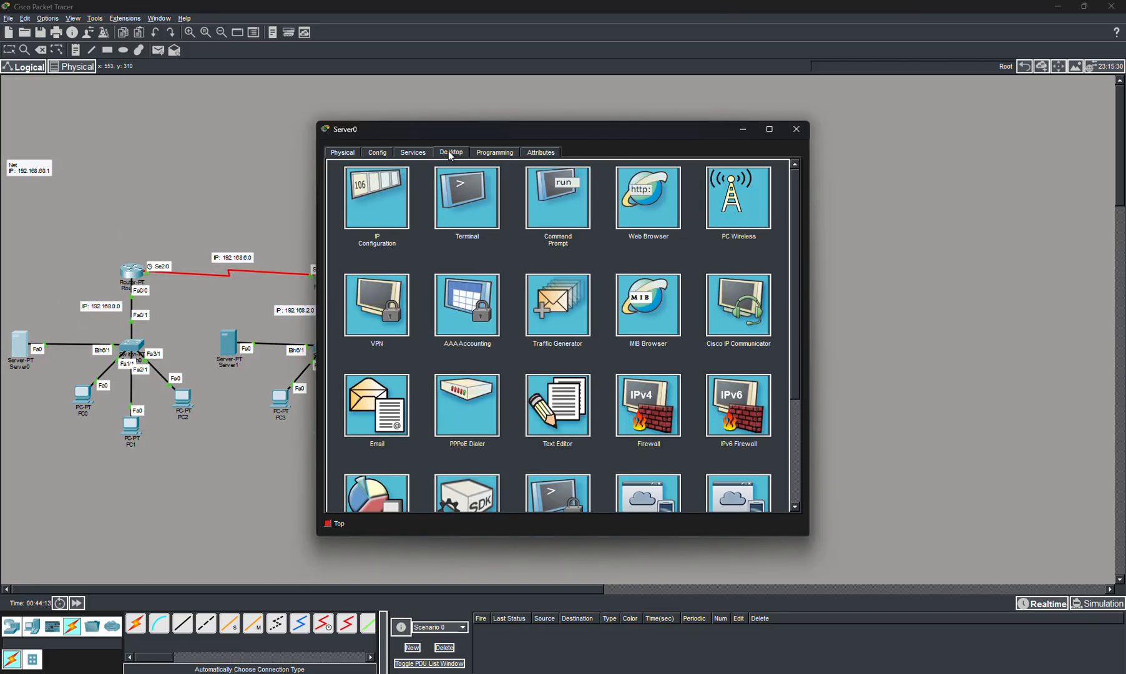
click(394, 189)
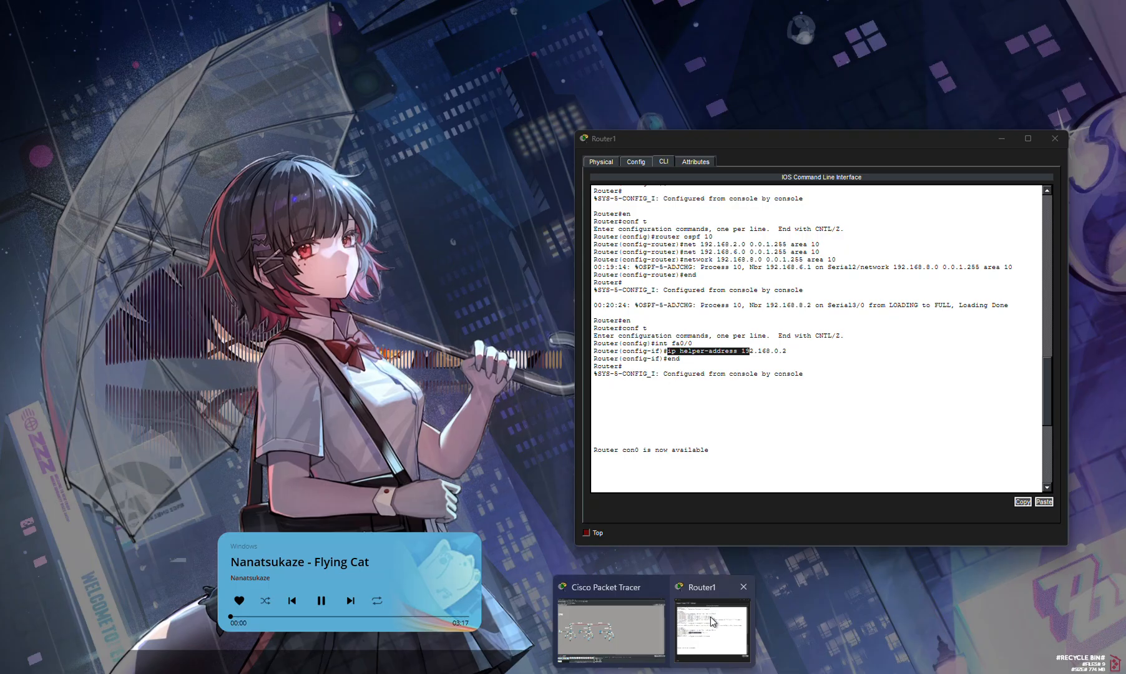
click(704, 627)
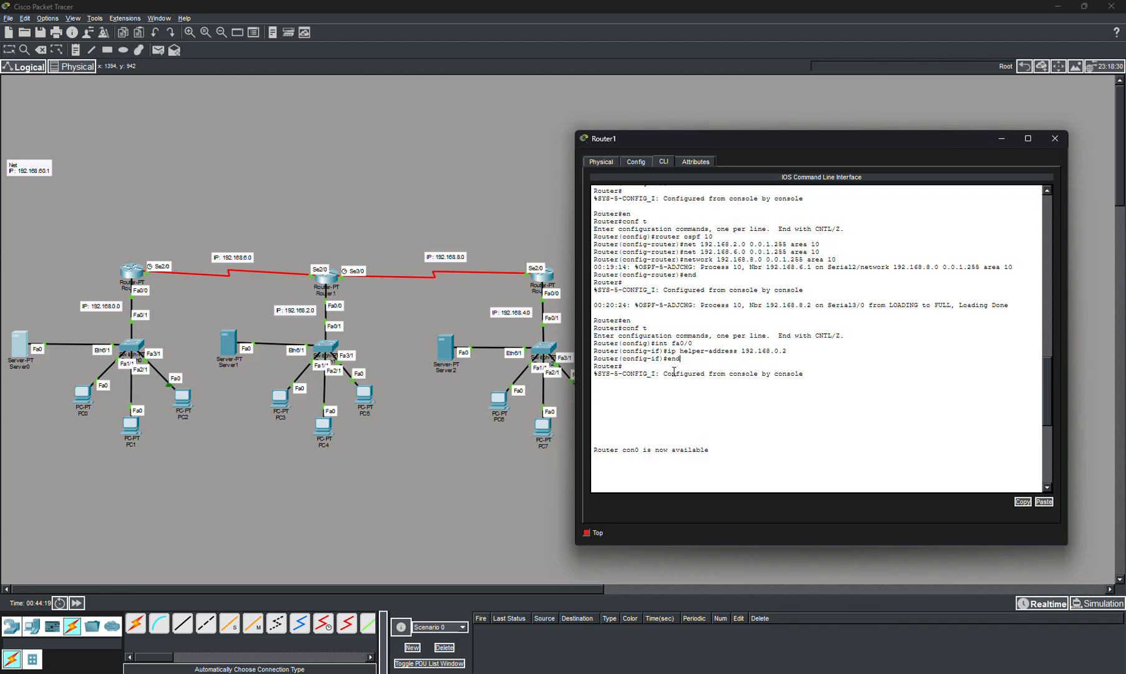
click(1054, 138)
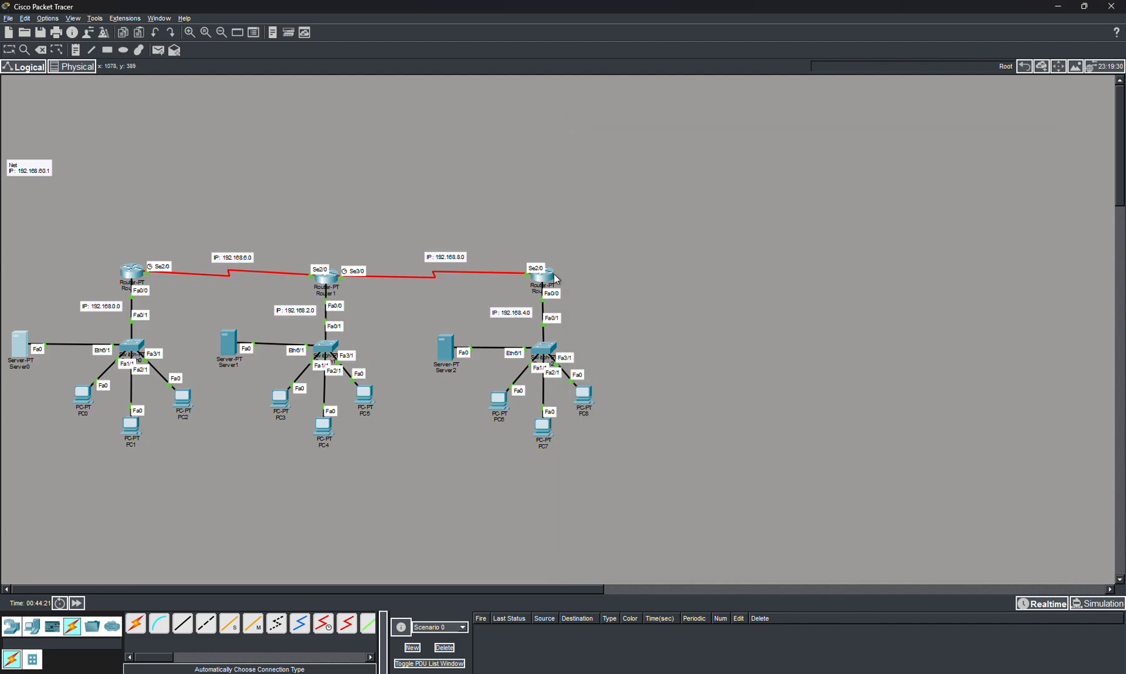
- Examine the ip helper-address command on interface fa0/0 in Router2's command-line history and close its window
click(548, 278)
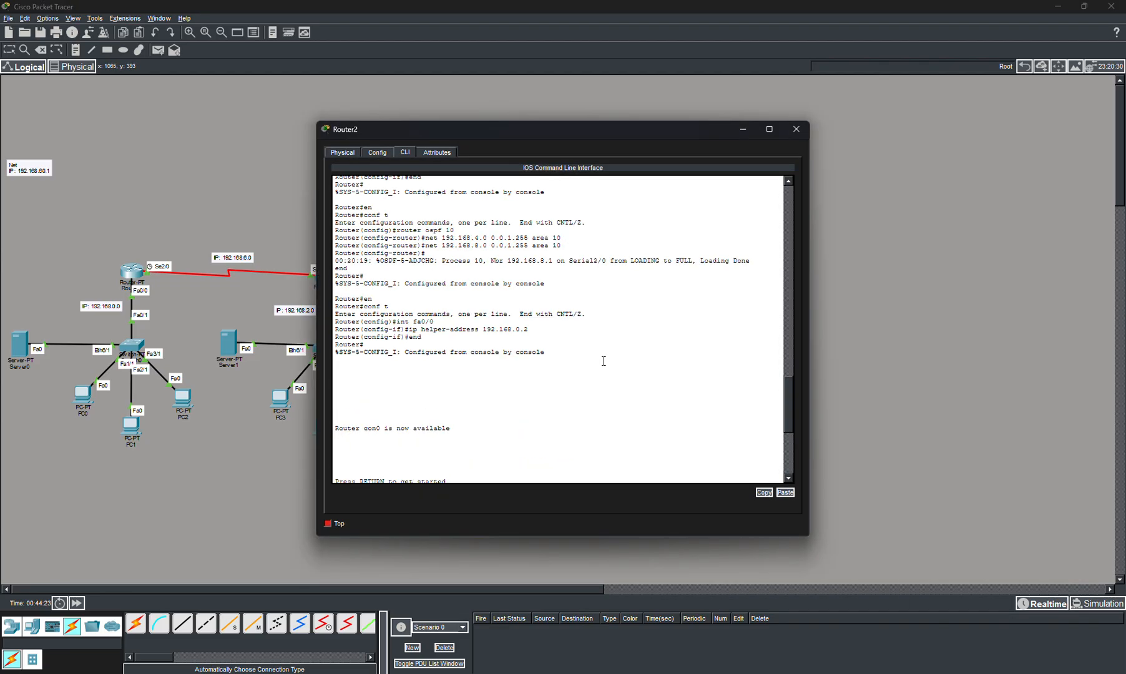
drag(543, 402, 452, 402)
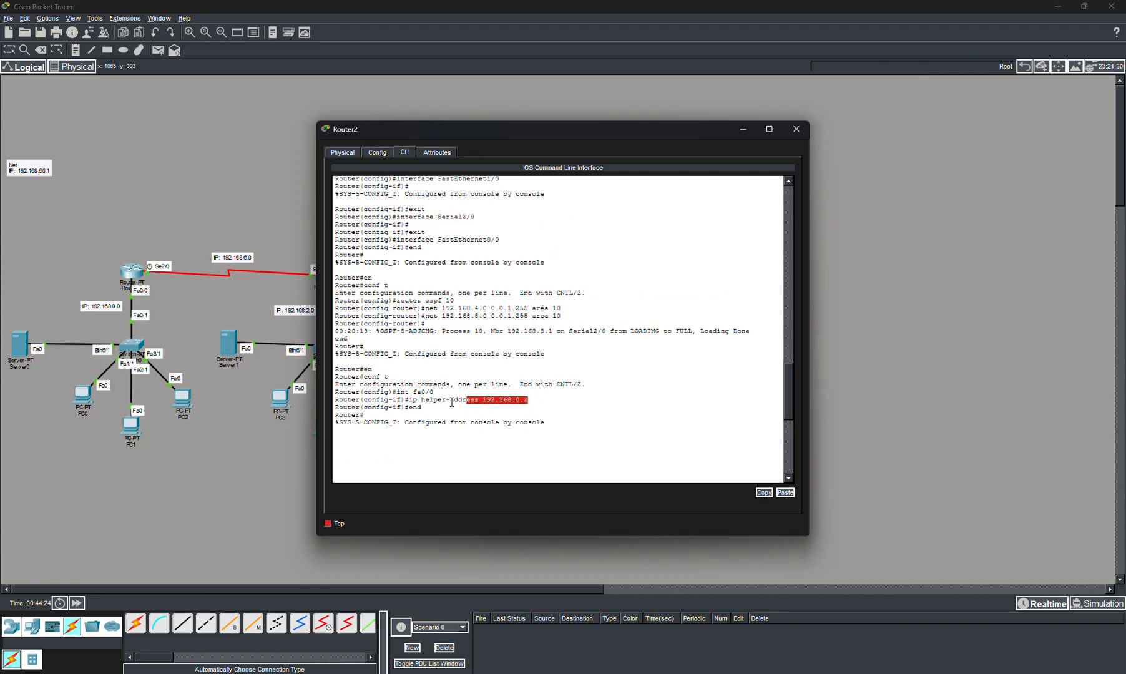
drag(642, 148, 331, 156)
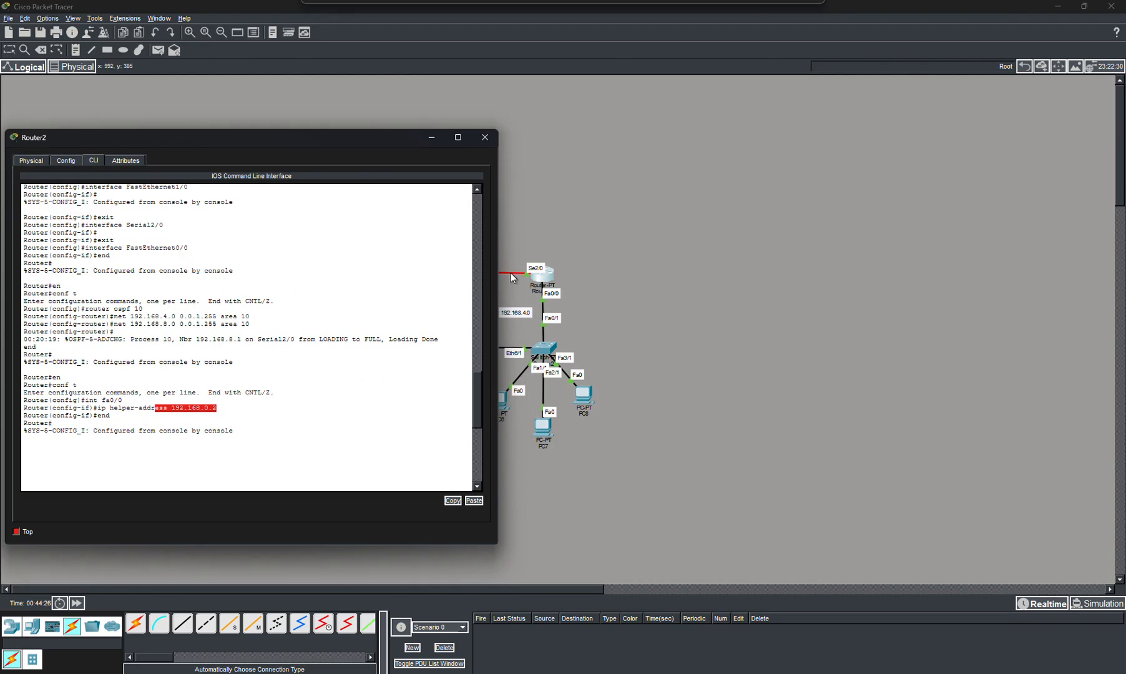
drag(275, 393, 194, 410)
click(110, 401)
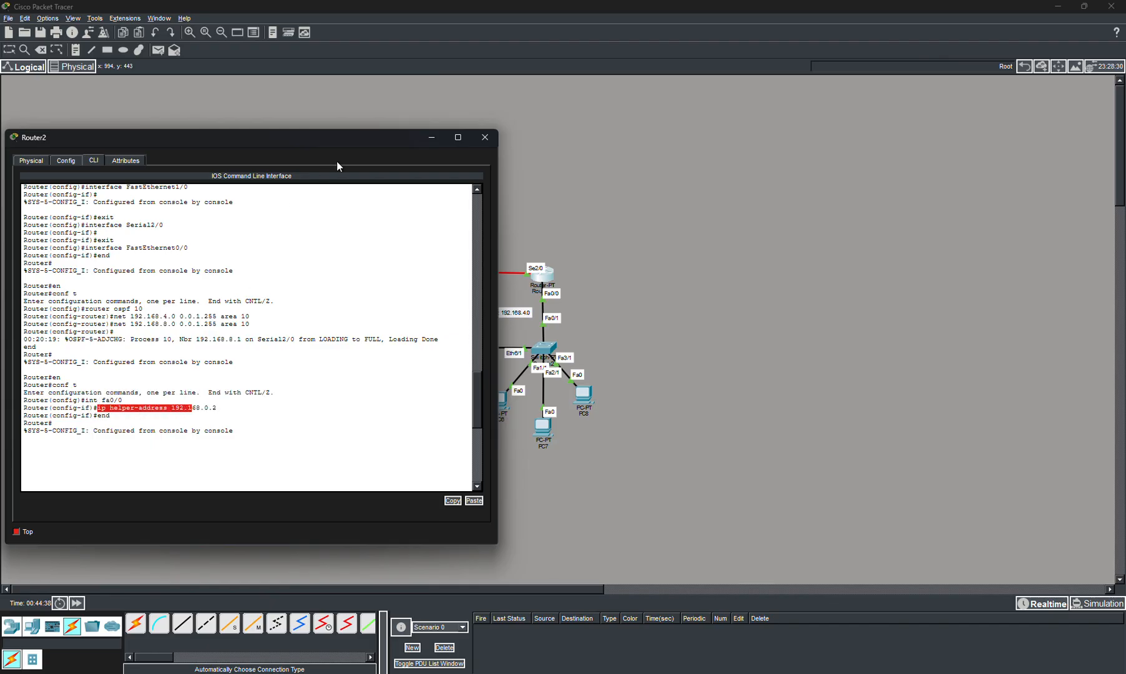
drag(337, 137, 832, 143)
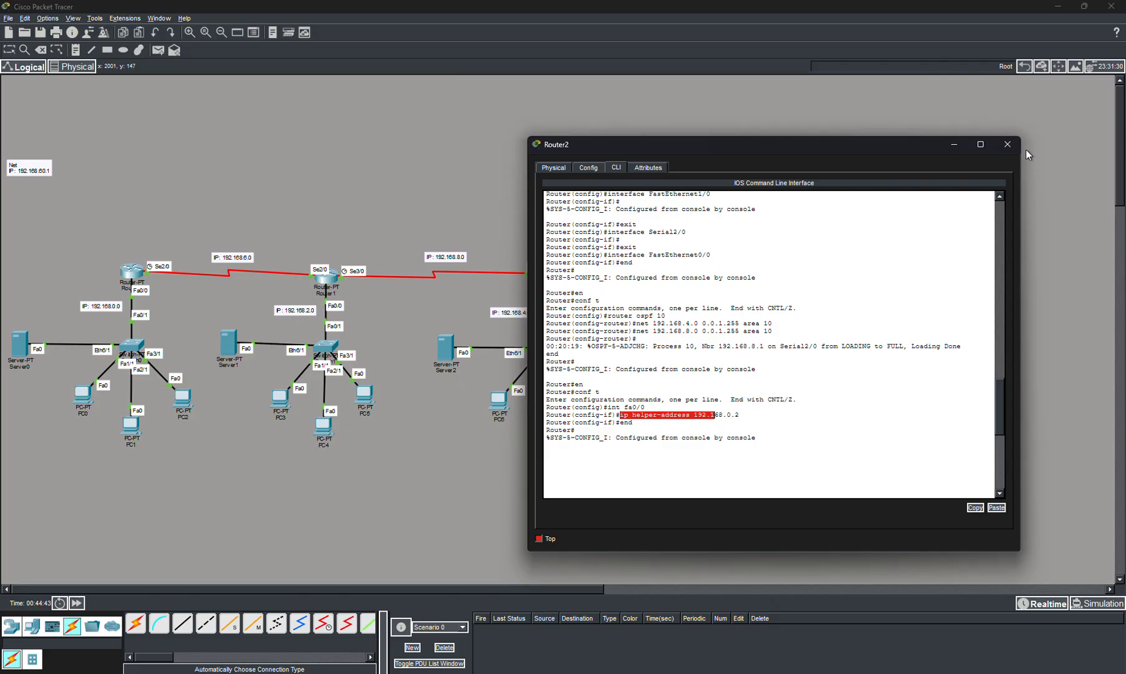
click(1007, 144)
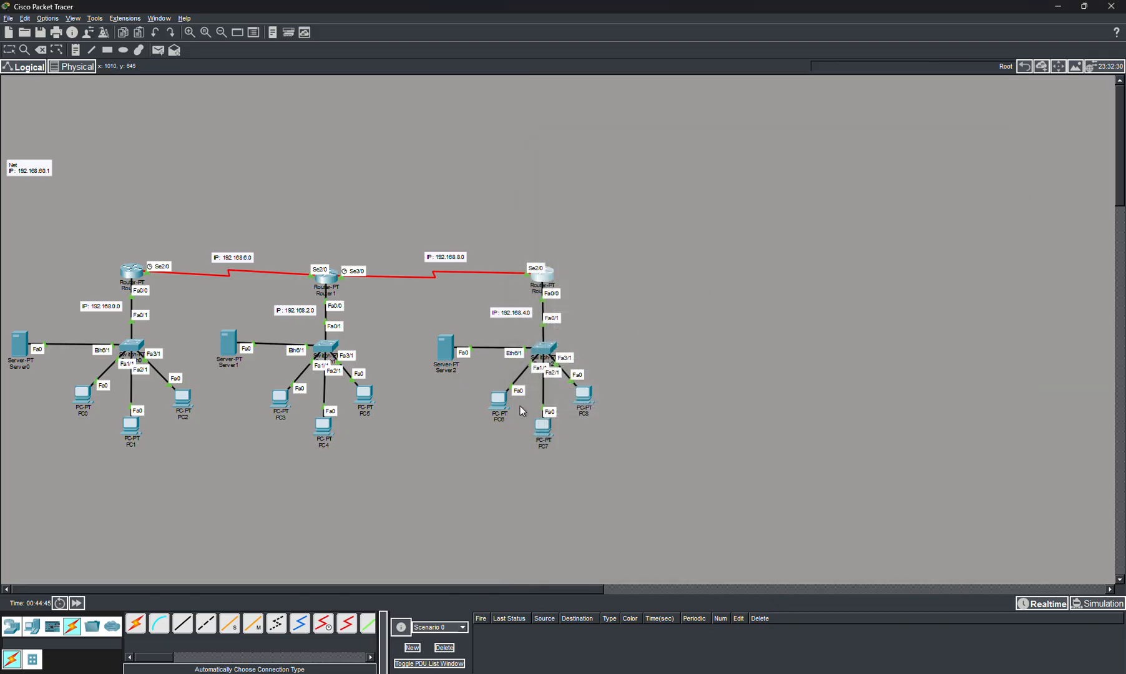
- Request a fresh DHCP address on PC6 by switching its IPv4 configuration to Static and back to DHCP
click(496, 401)
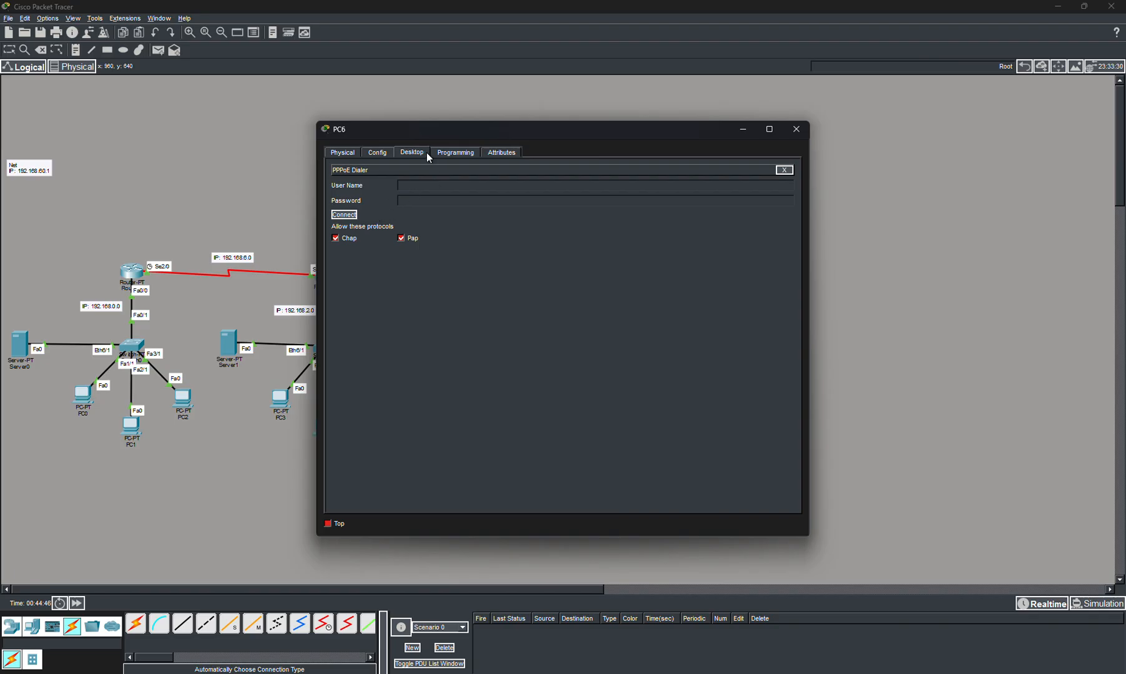
click(784, 170)
click(369, 207)
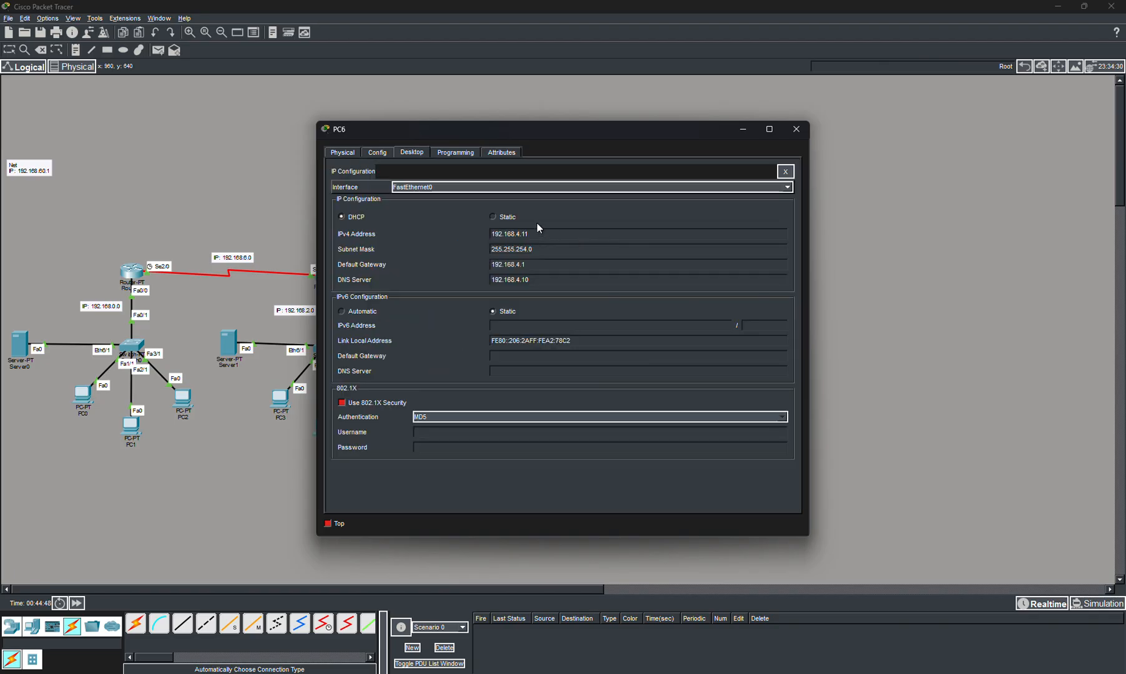
click(534, 220)
click(361, 216)
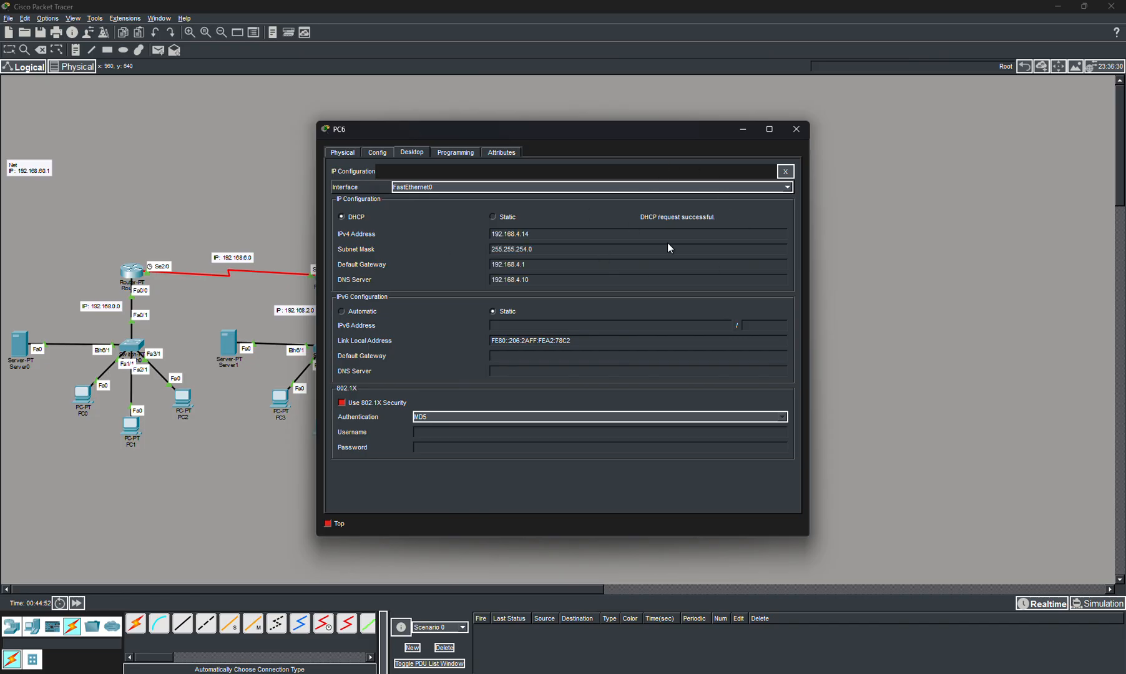
drag(649, 132, 889, 132)
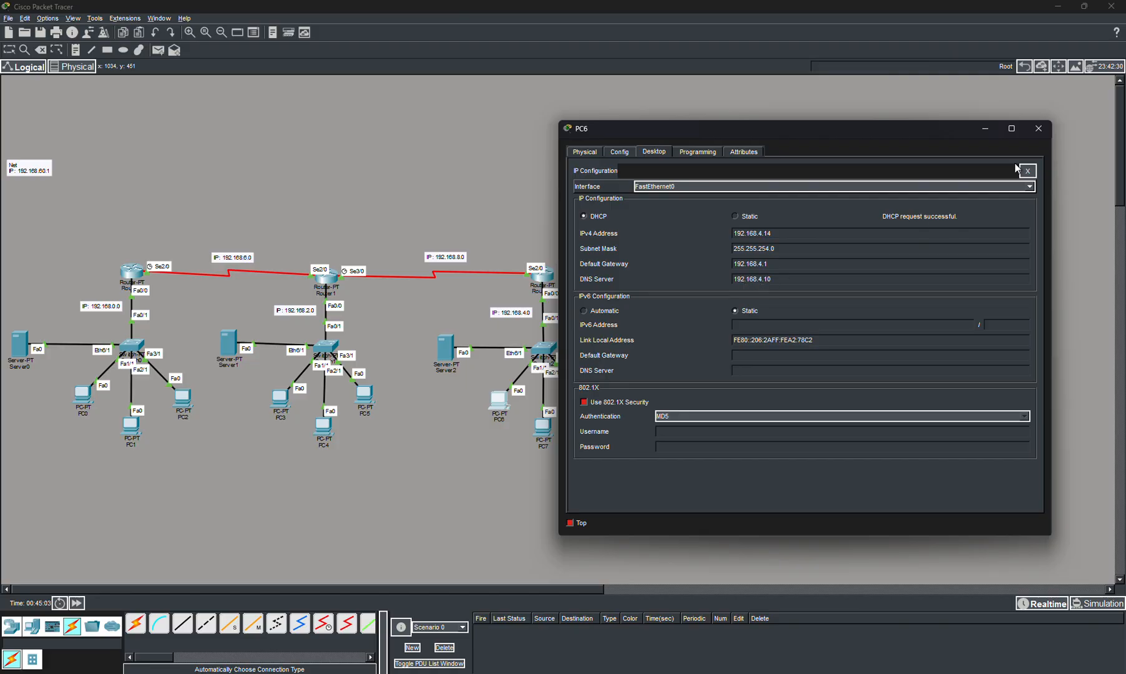
click(1038, 129)
- Examine Server2's static IPv4 address, subnet mask, default gateway and DNS server in its IP configuration
click(447, 345)
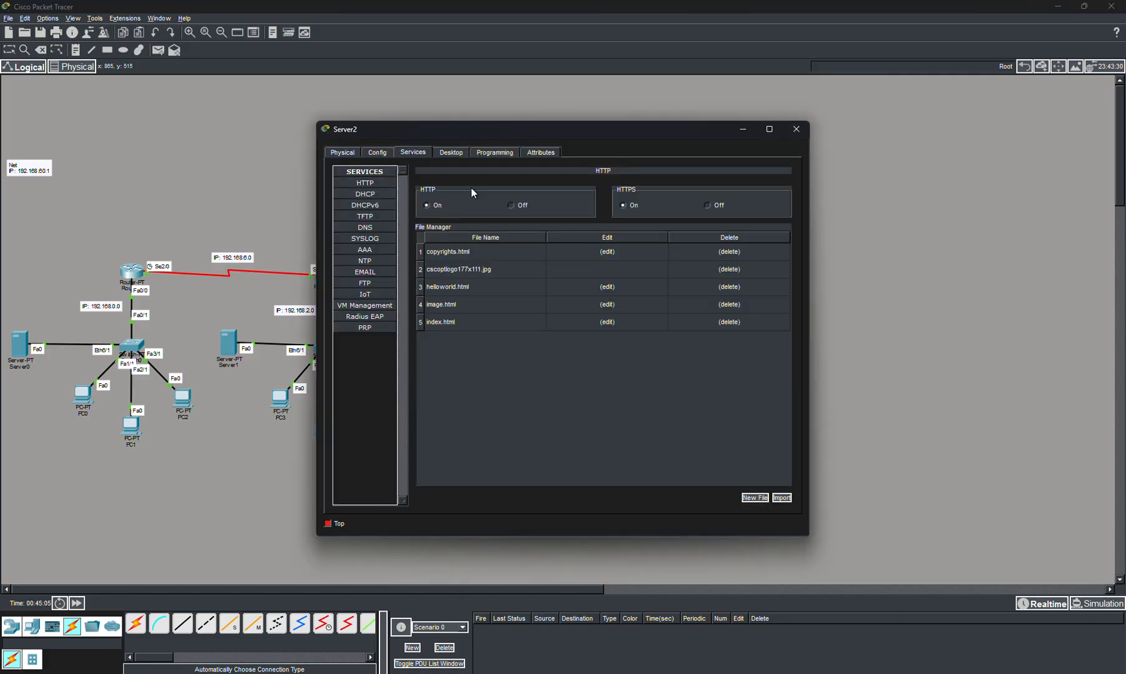
click(449, 154)
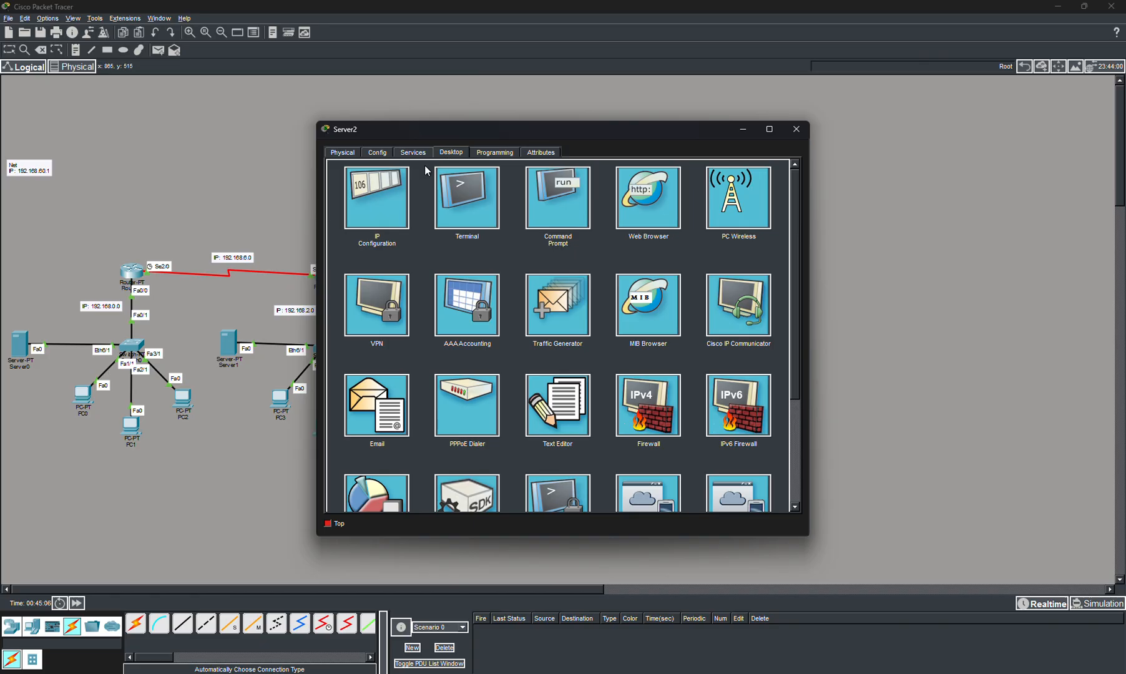
click(377, 197)
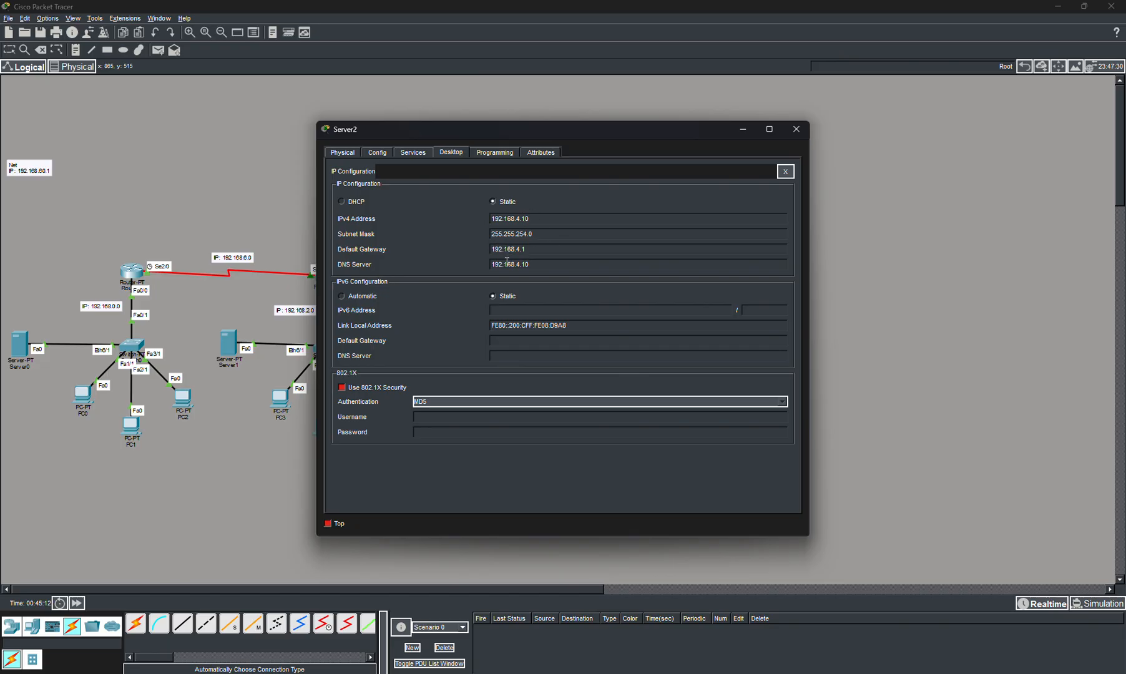
drag(571, 136, 857, 147)
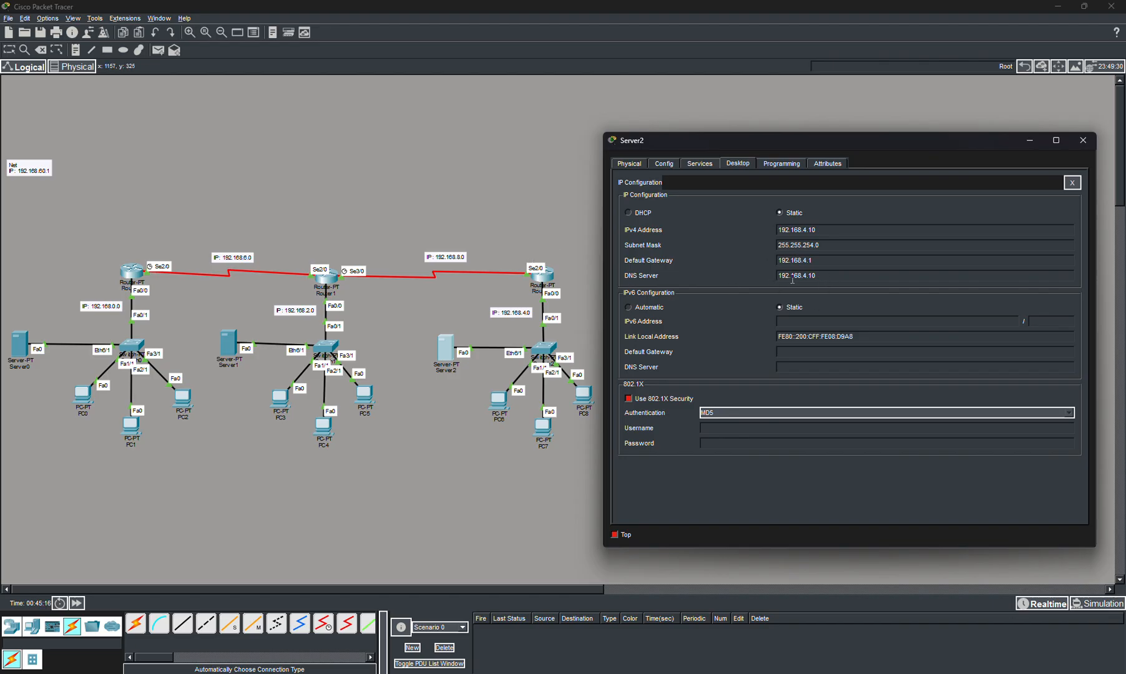
- Examine the resource records of the DNS service on Server2 and close the server's window
click(700, 165)
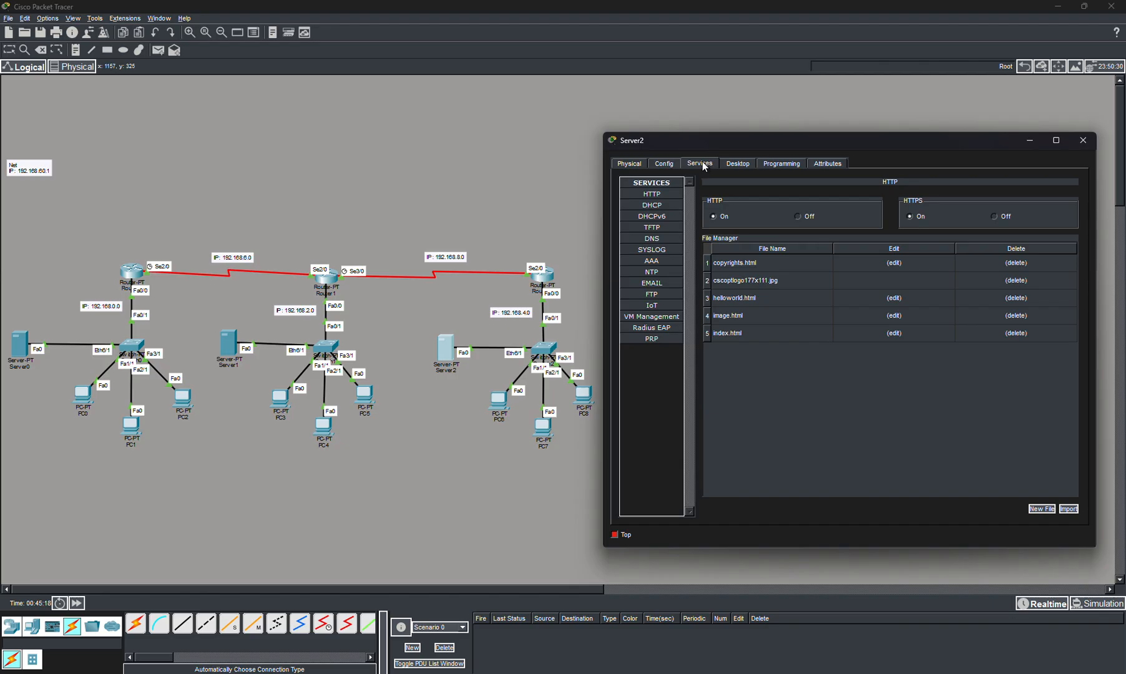
click(670, 238)
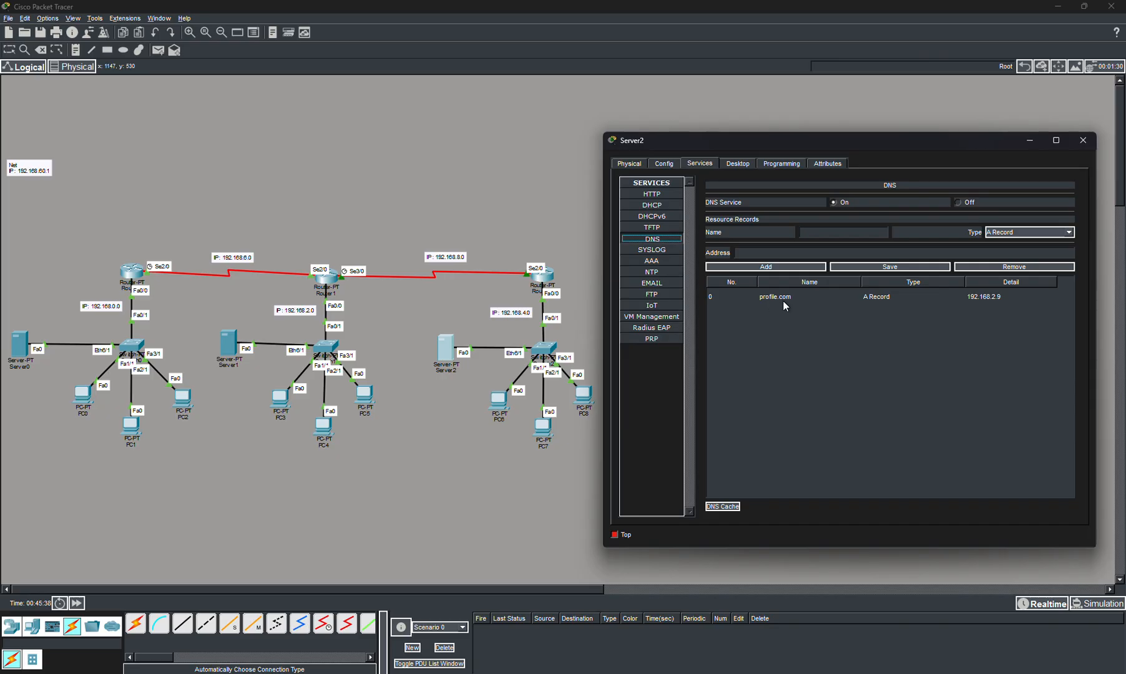
click(1083, 140)
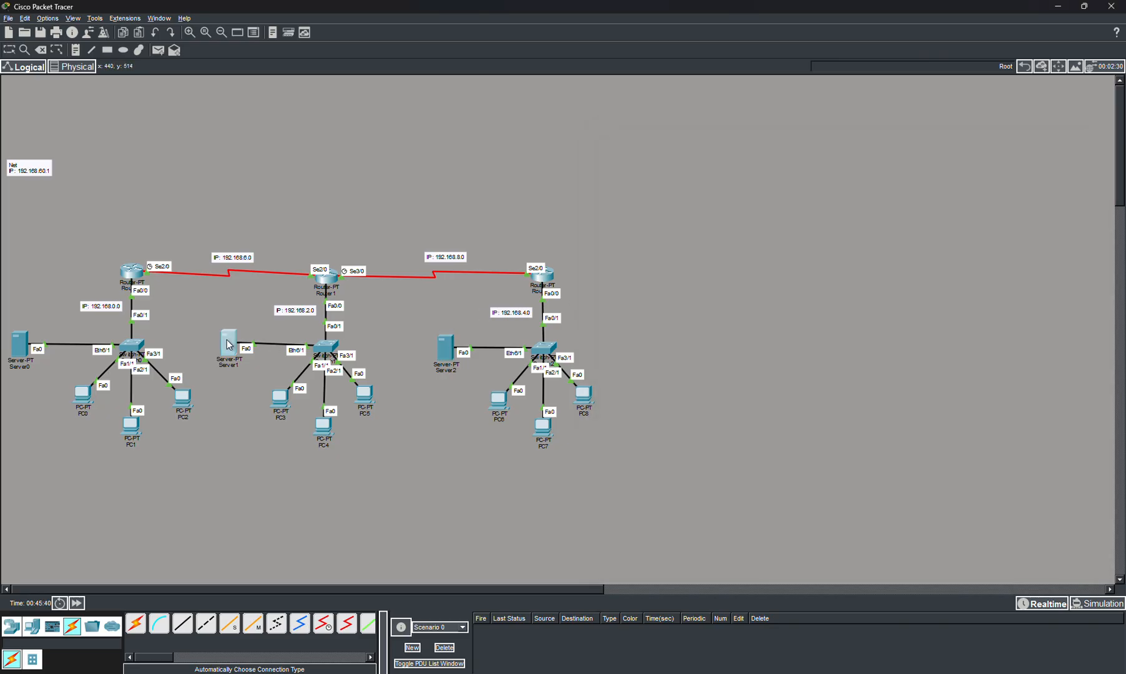
- Examine Server1's static IPv4 address, subnet mask, default gateway and DNS server in its IP configuration
click(228, 343)
click(449, 153)
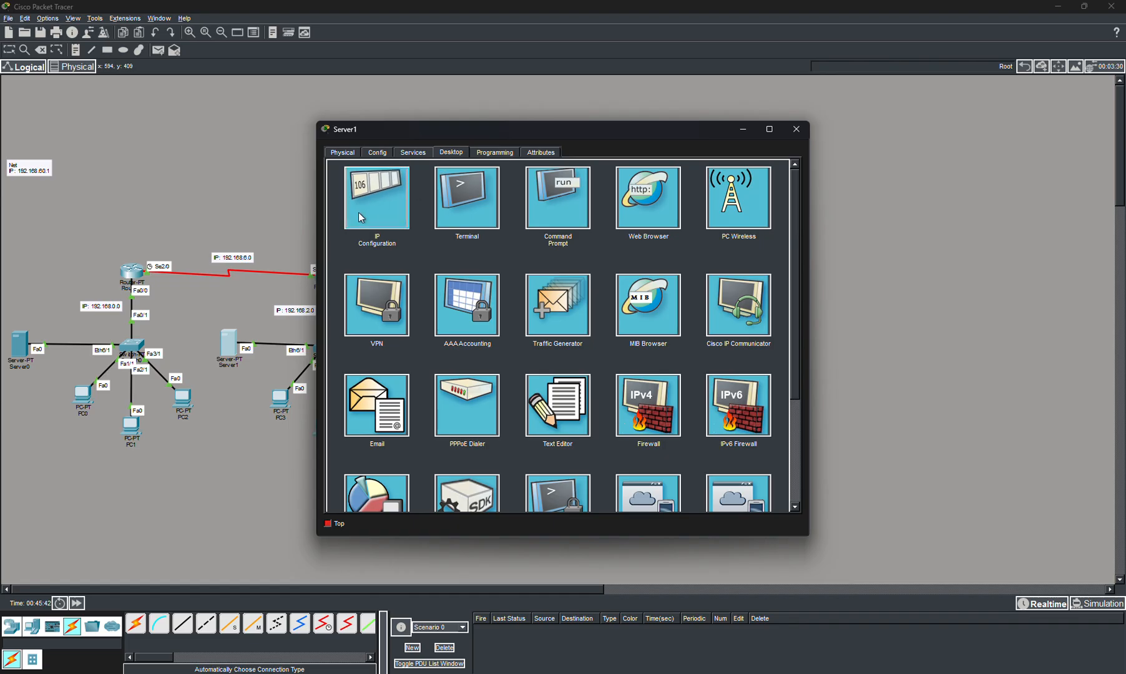
click(373, 190)
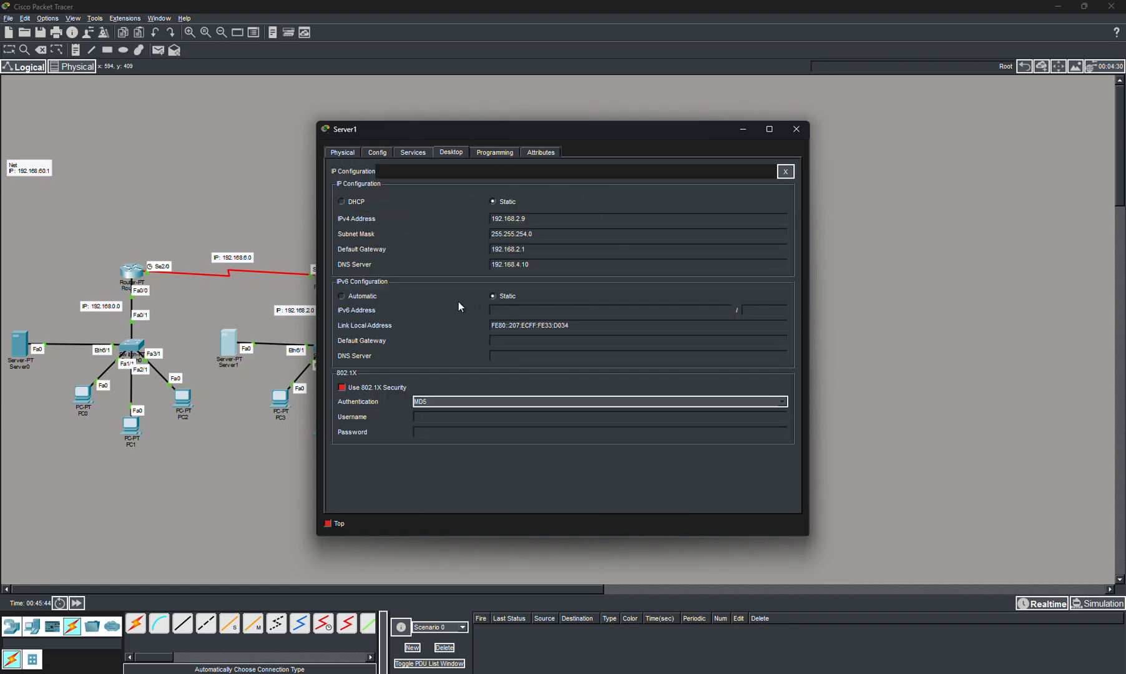
- Examine the DHCP and DNS service settings on Server1
click(411, 154)
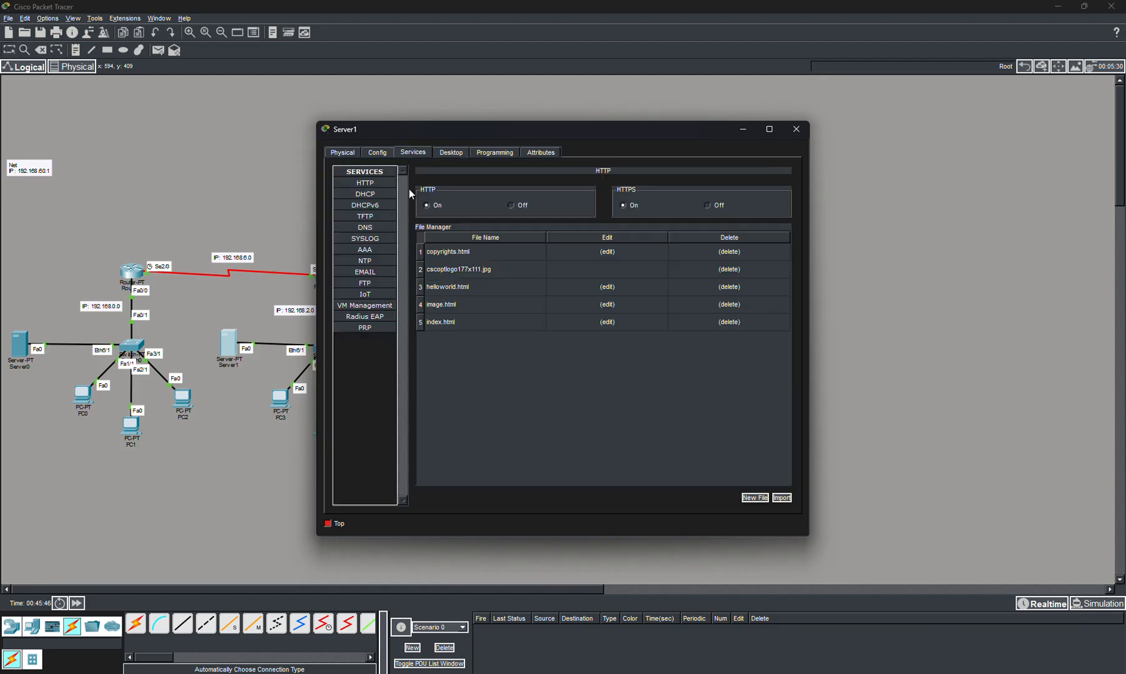
click(380, 195)
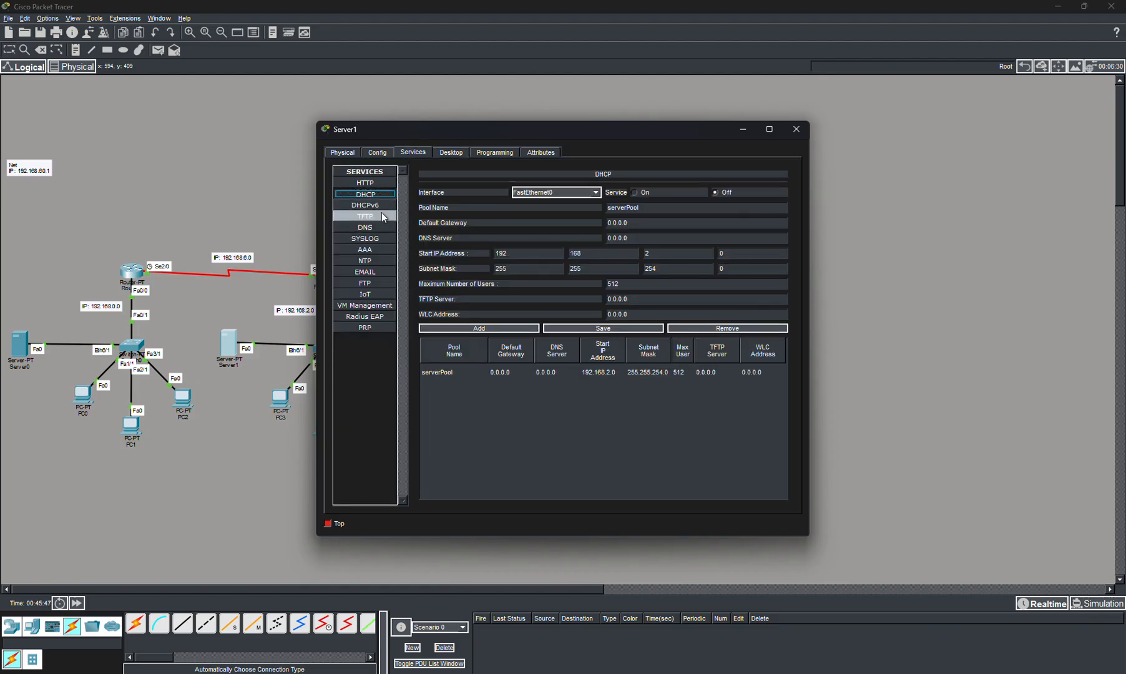
click(367, 227)
- Review the code of index.html in Server1's HTTP service, save it over the existing file and close the server's window
click(365, 183)
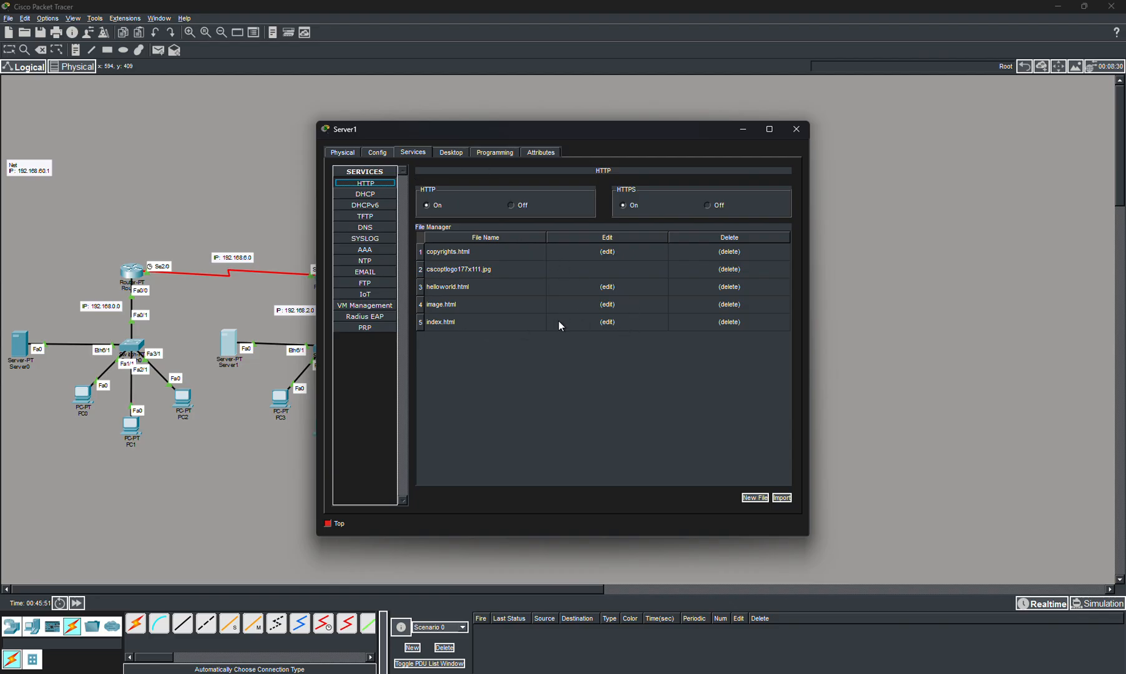
click(607, 321)
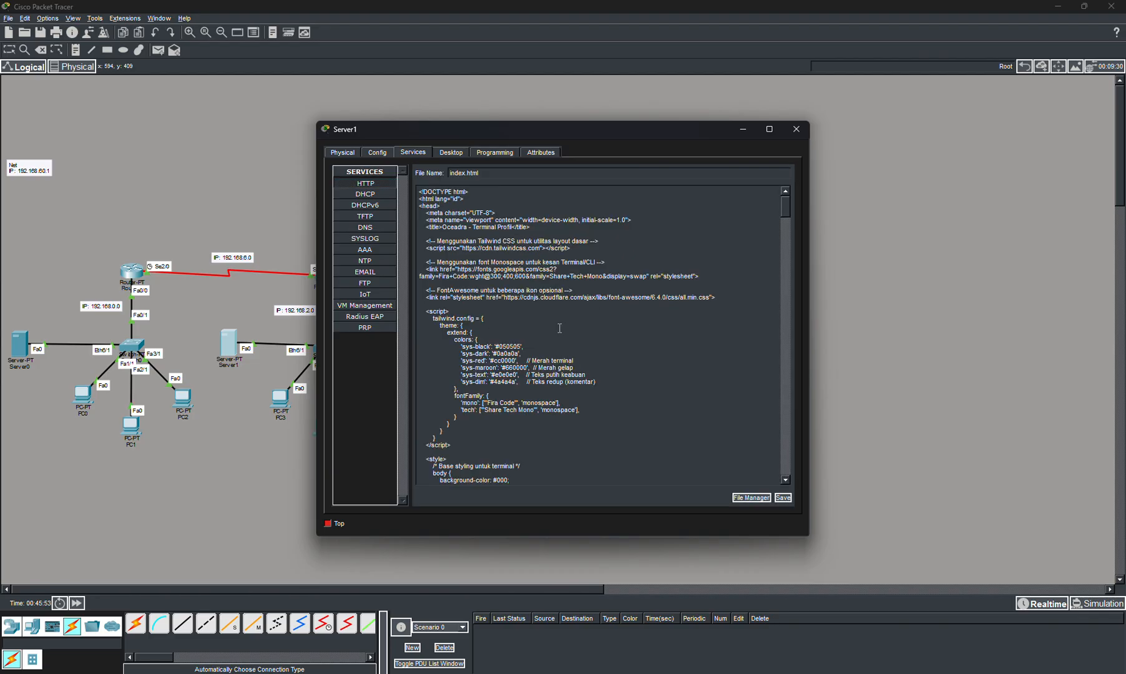
scroll(559, 328, down, 20)
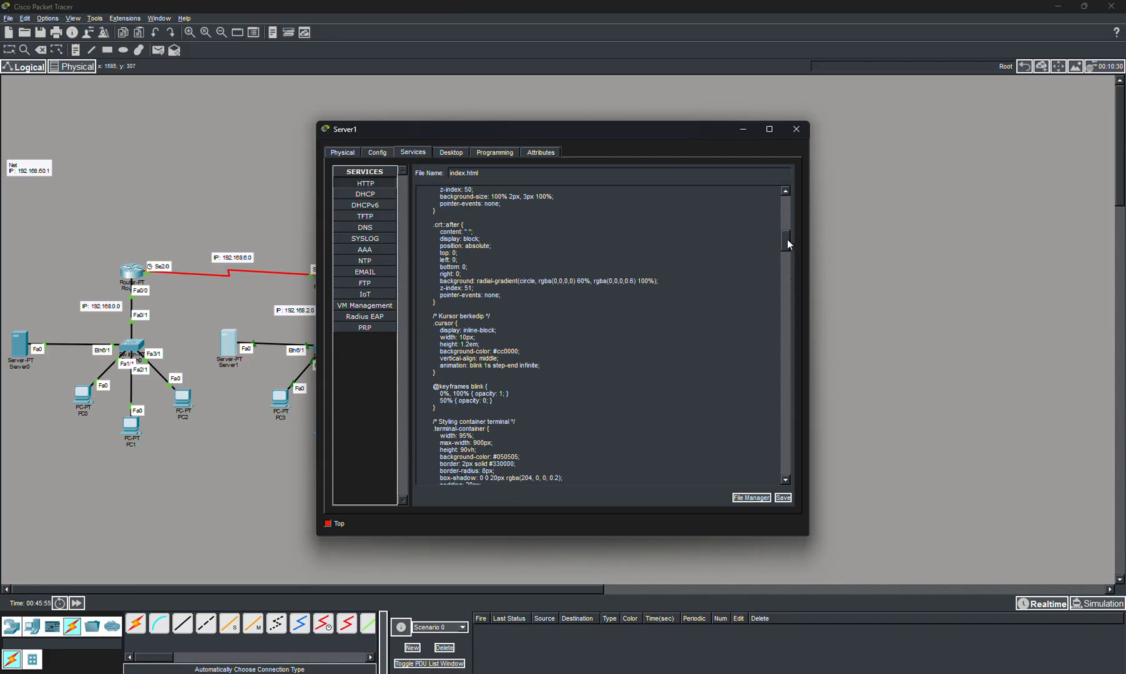
drag(786, 241, 752, 202)
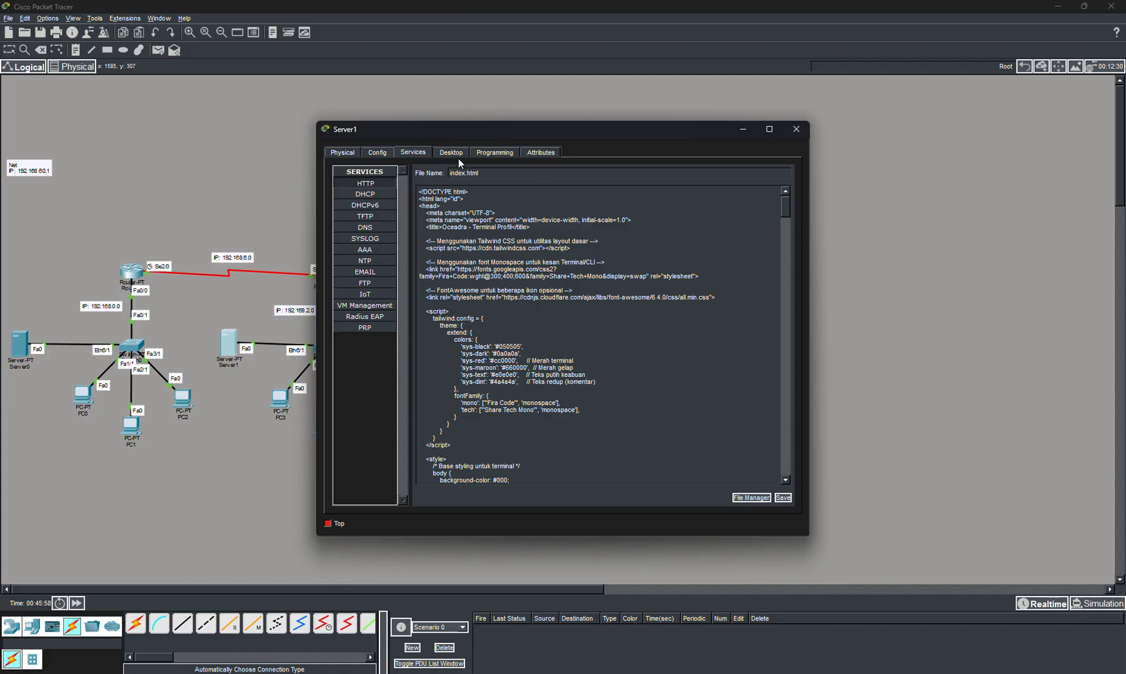
click(782, 497)
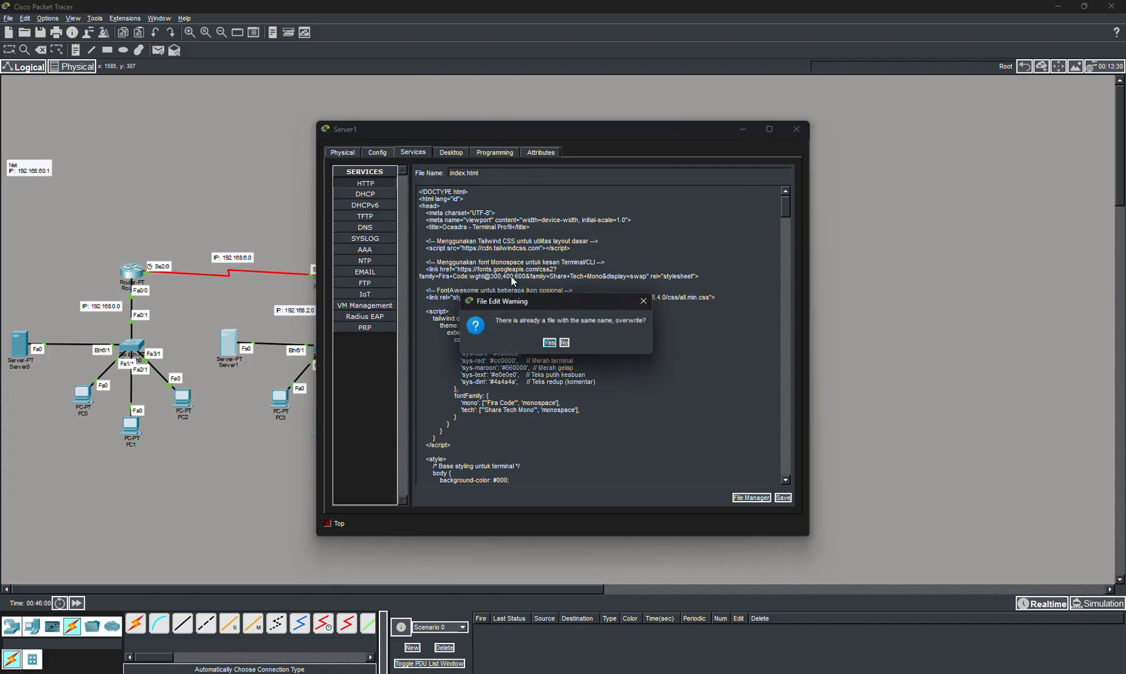
click(549, 342)
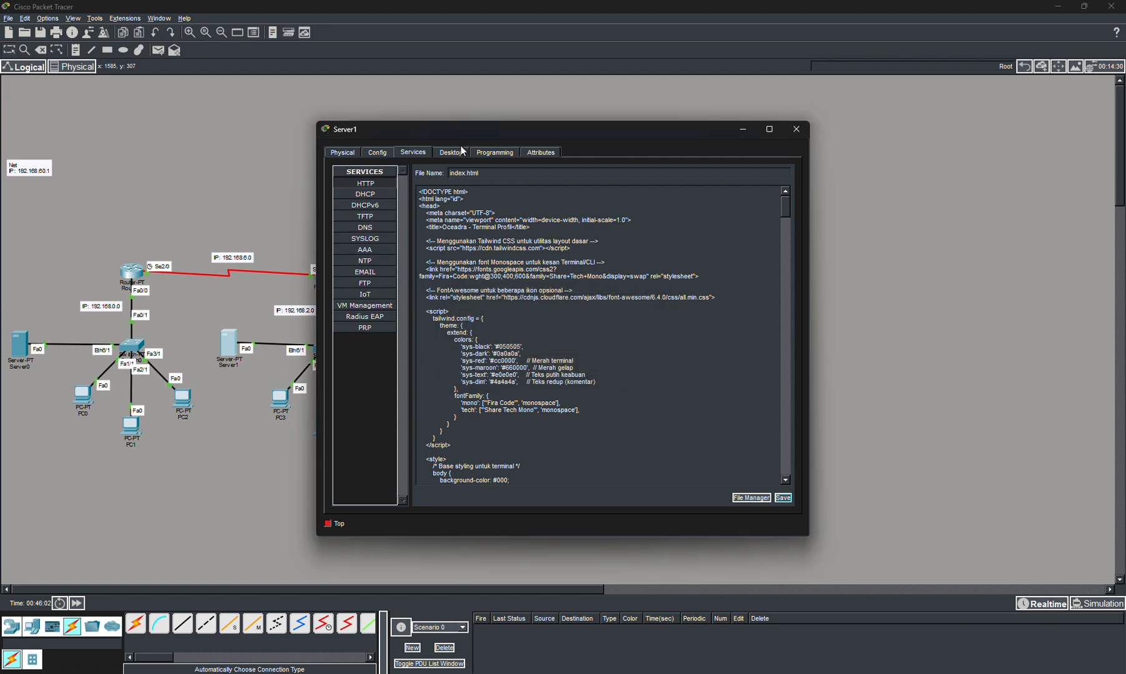
click(461, 152)
click(796, 129)
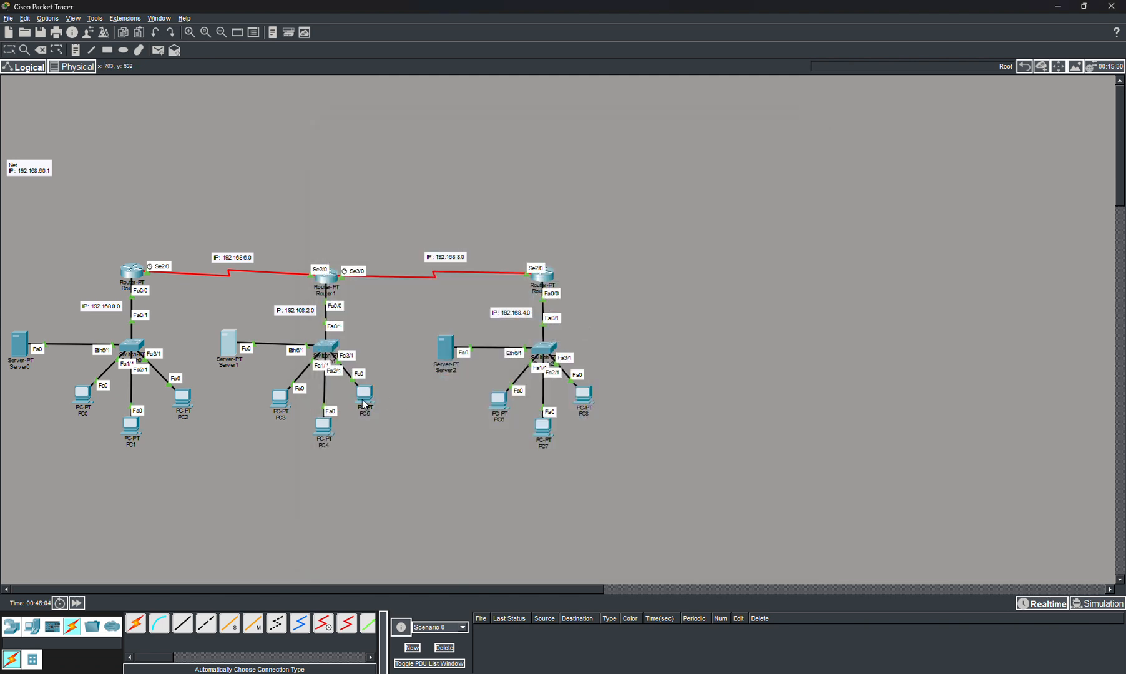
- Examine the DHCP-assigned IPv4 address, gateway and DNS server in PC7's IP configuration
click(542, 427)
click(407, 194)
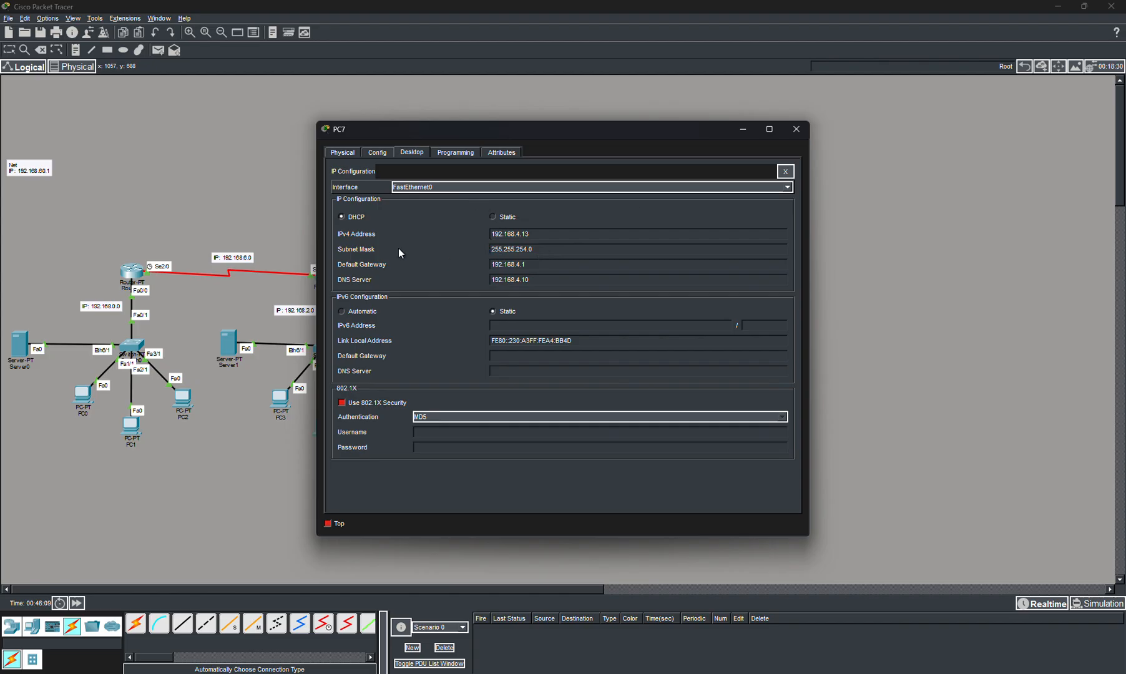
click(785, 171)
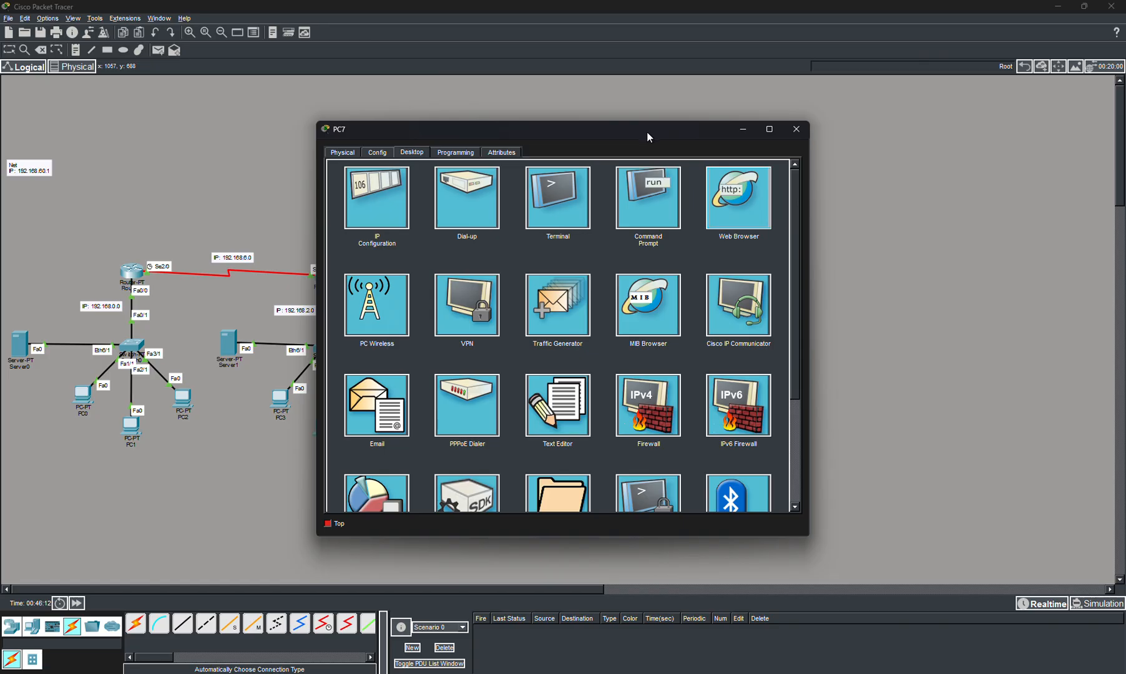
- Load profile.com in PC7's web browser to test the DNS name and web page
click(759, 203)
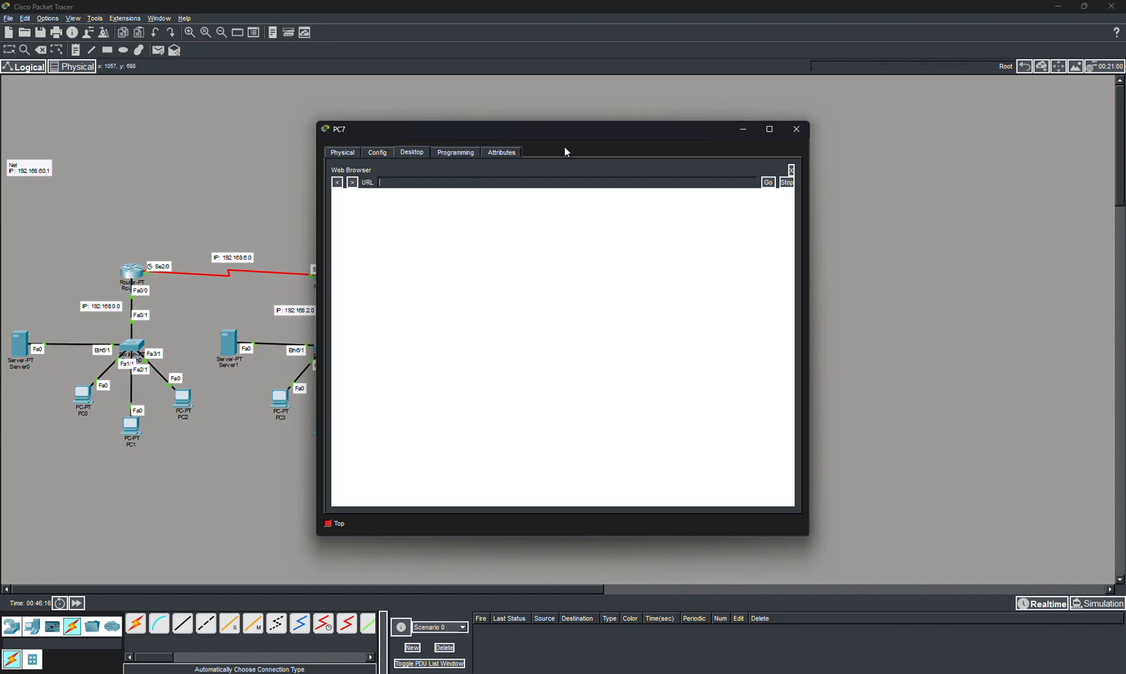
text(profile.com)
click(766, 185)
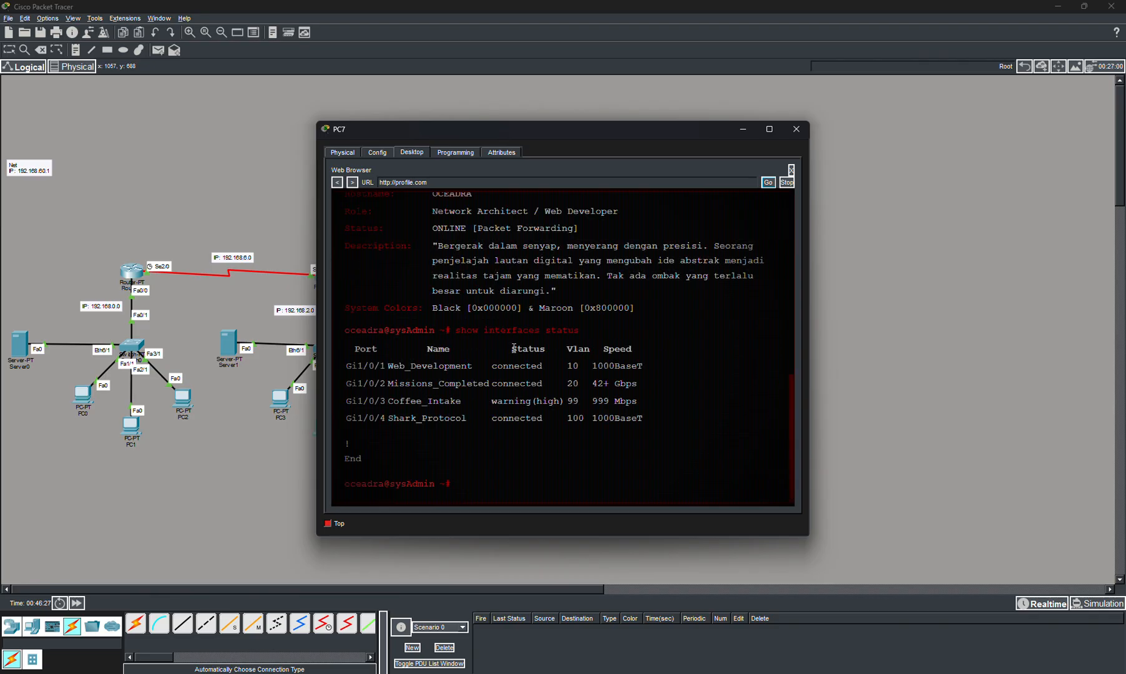
- Examine the profile web page's logo, description and interface status table, and close PC7's window
scroll(505, 403, up, 3)
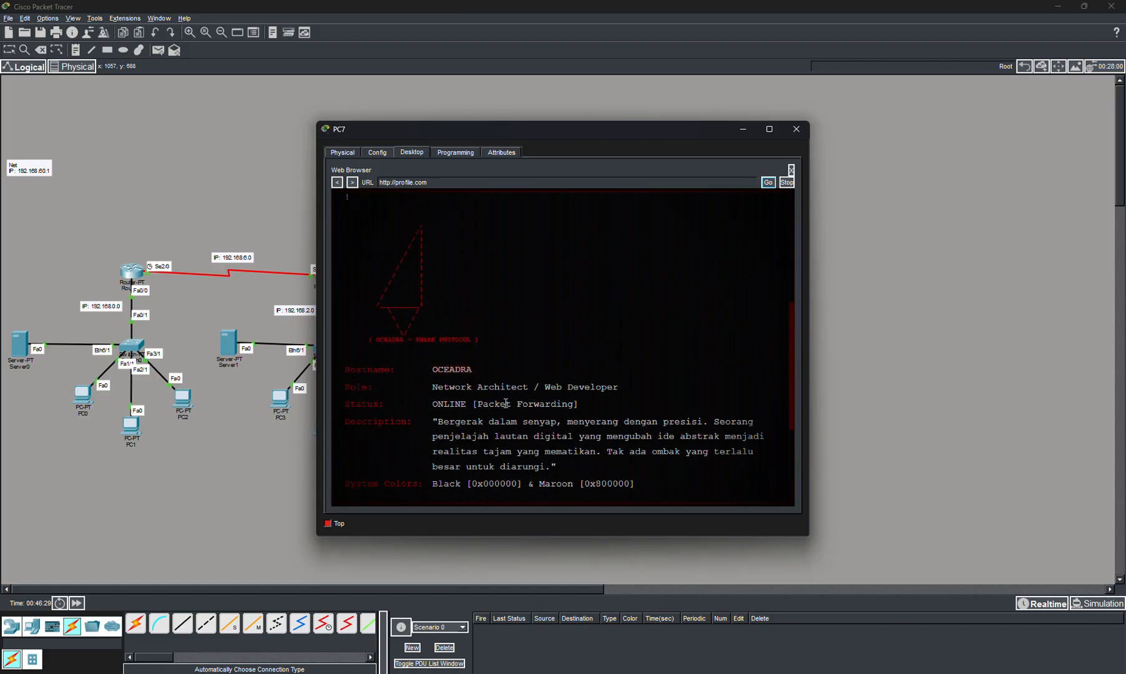
scroll(505, 403, up, 5)
scroll(531, 372, down, 6)
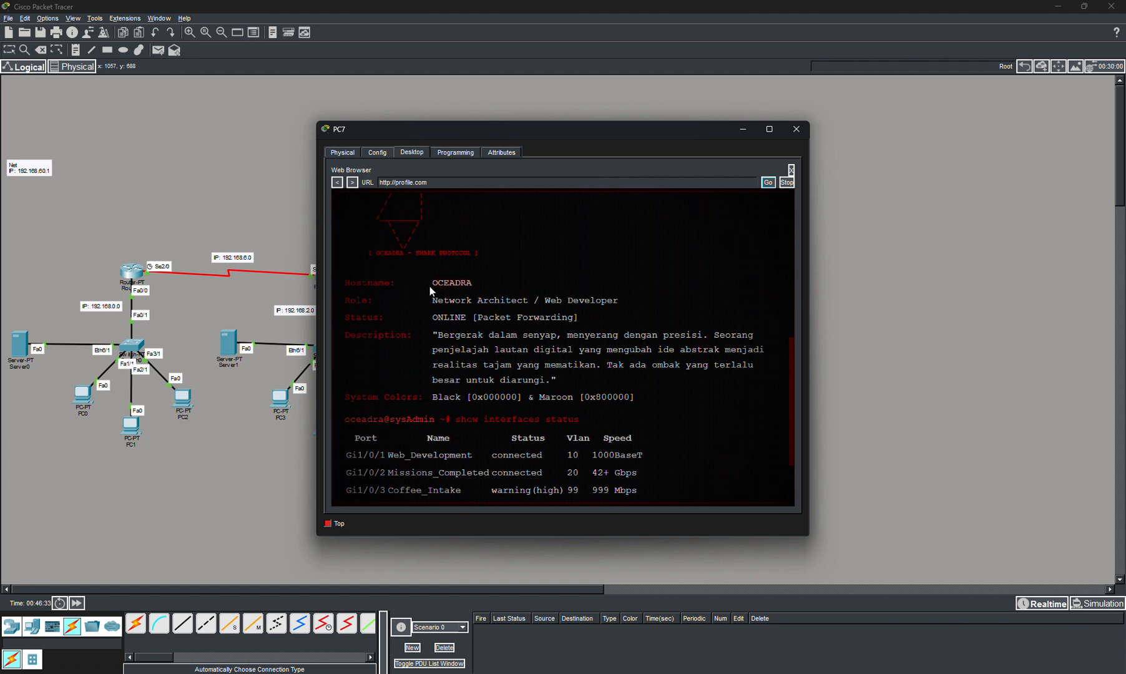
drag(432, 285, 465, 287)
click(468, 288)
scroll(469, 288, down, 2)
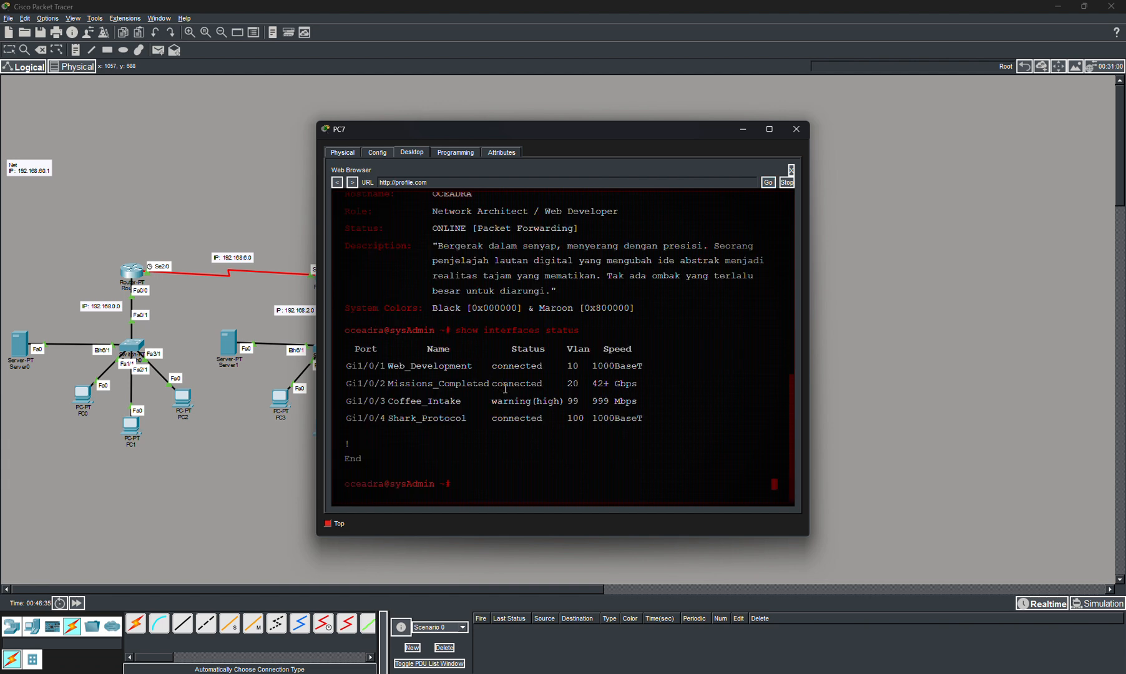
scroll(574, 419, up, 4)
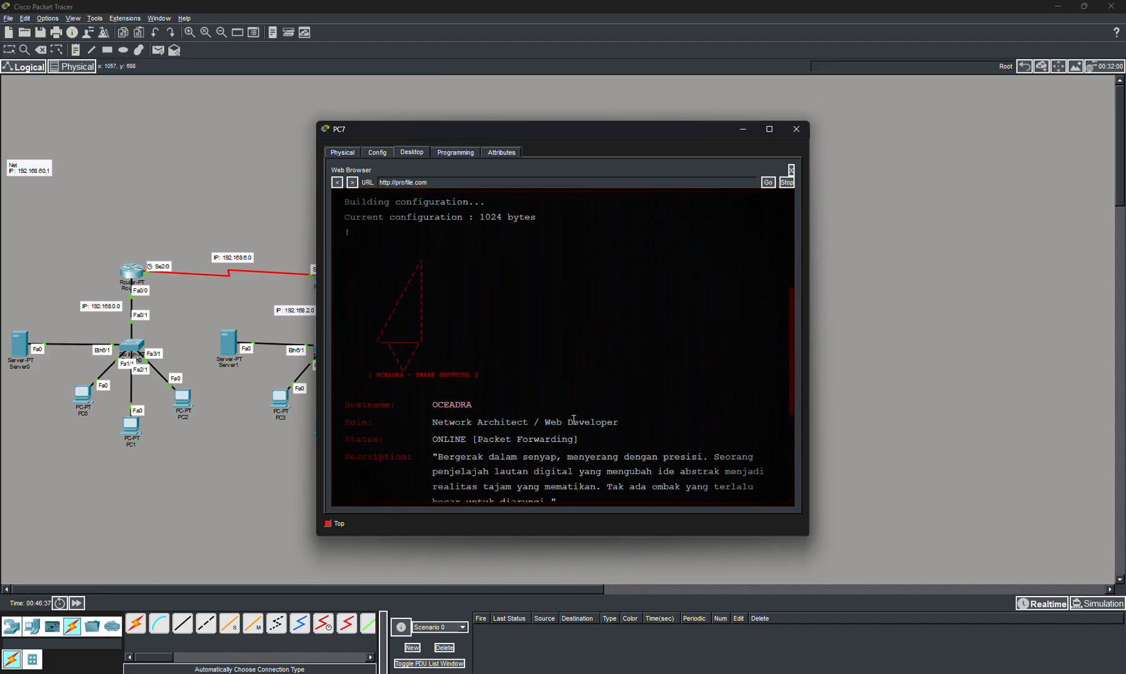
scroll(568, 419, down, 1)
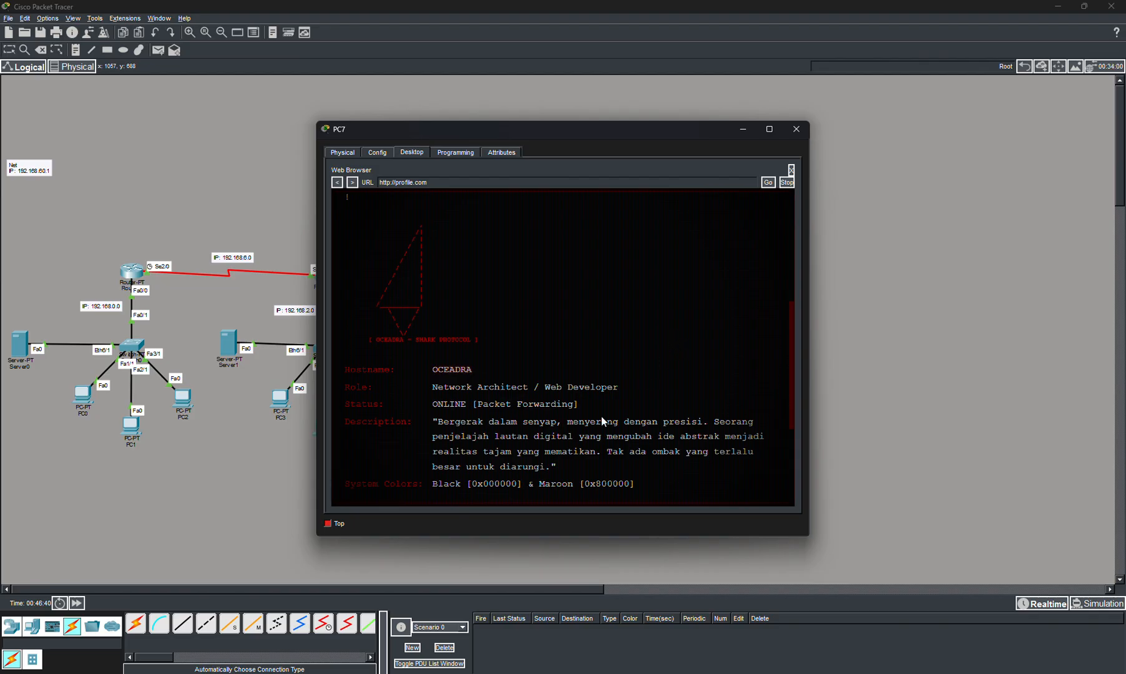
click(795, 129)
- Send simple PDU test messages from PC0 to PC6 and from PC1 to Server2
click(159, 50)
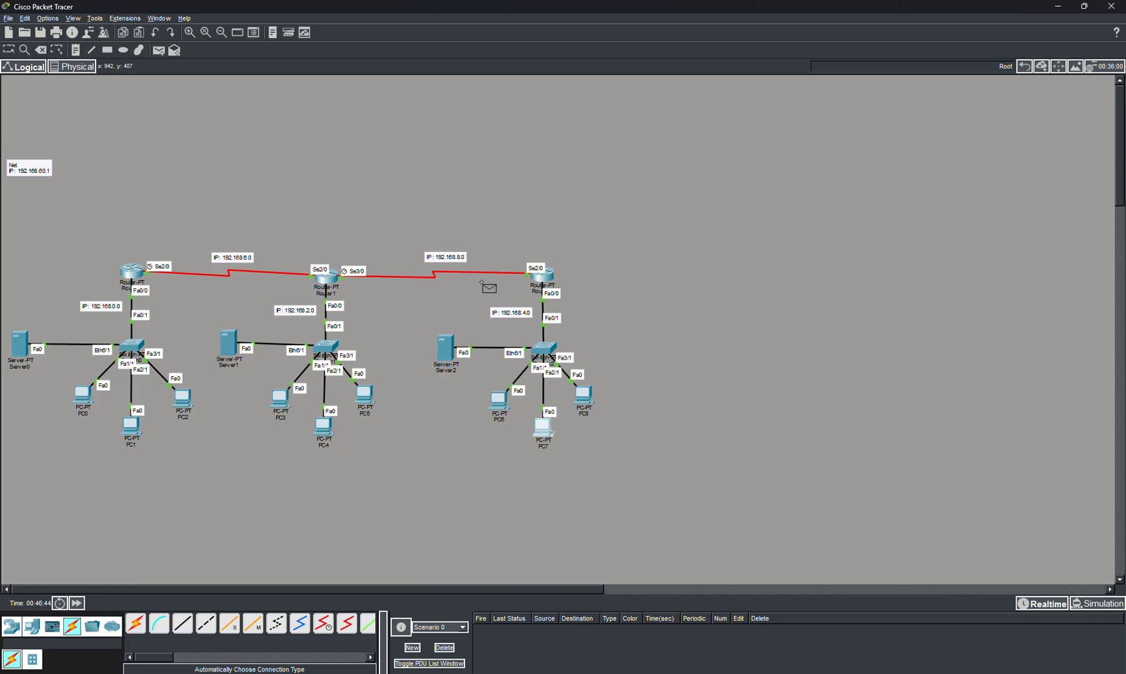
click(84, 404)
click(501, 410)
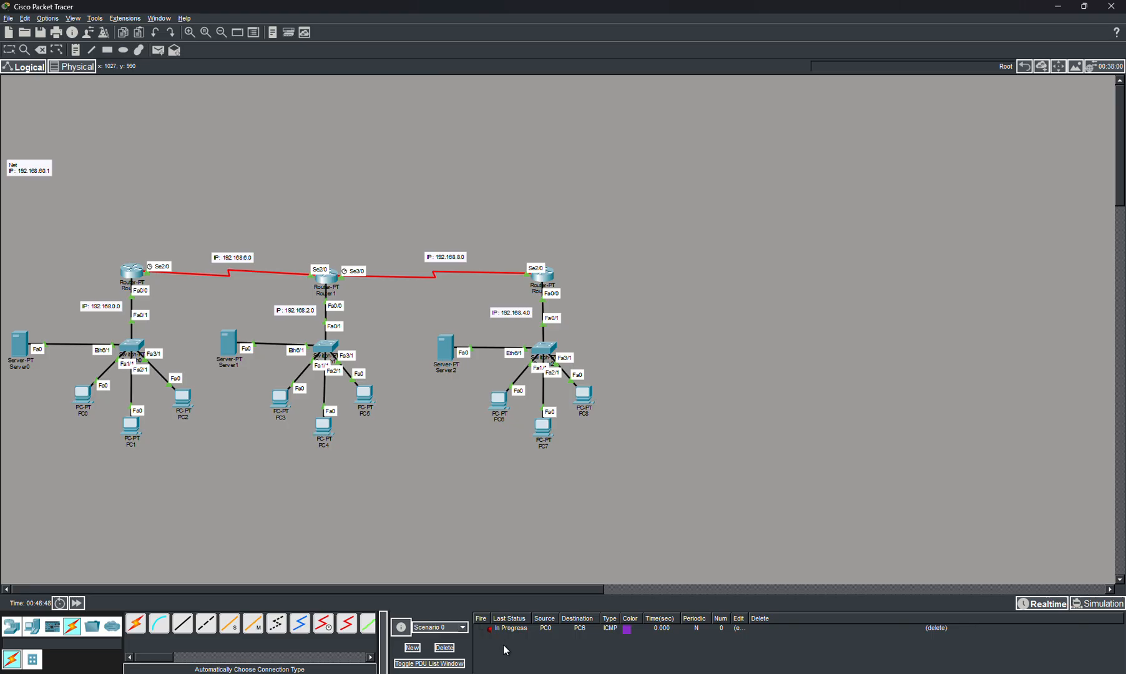
click(489, 629)
click(428, 365)
click(489, 638)
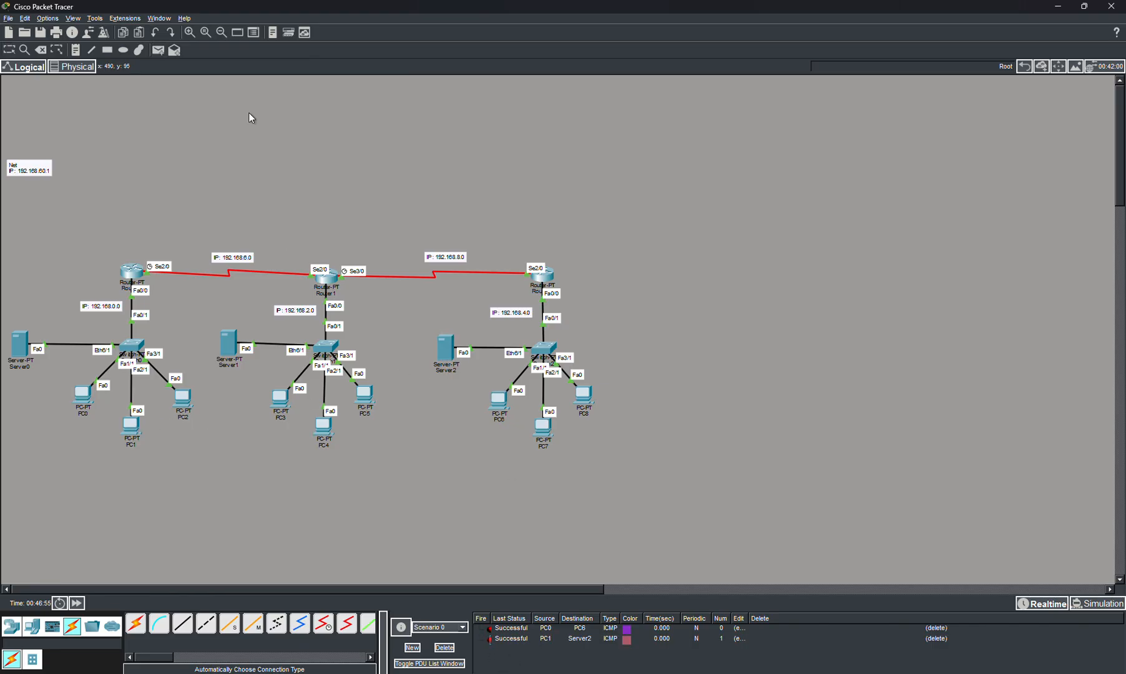
- Send simple PDU test messages from PC6 to Server1 and from PC5 to Server0
click(157, 50)
click(499, 401)
click(239, 356)
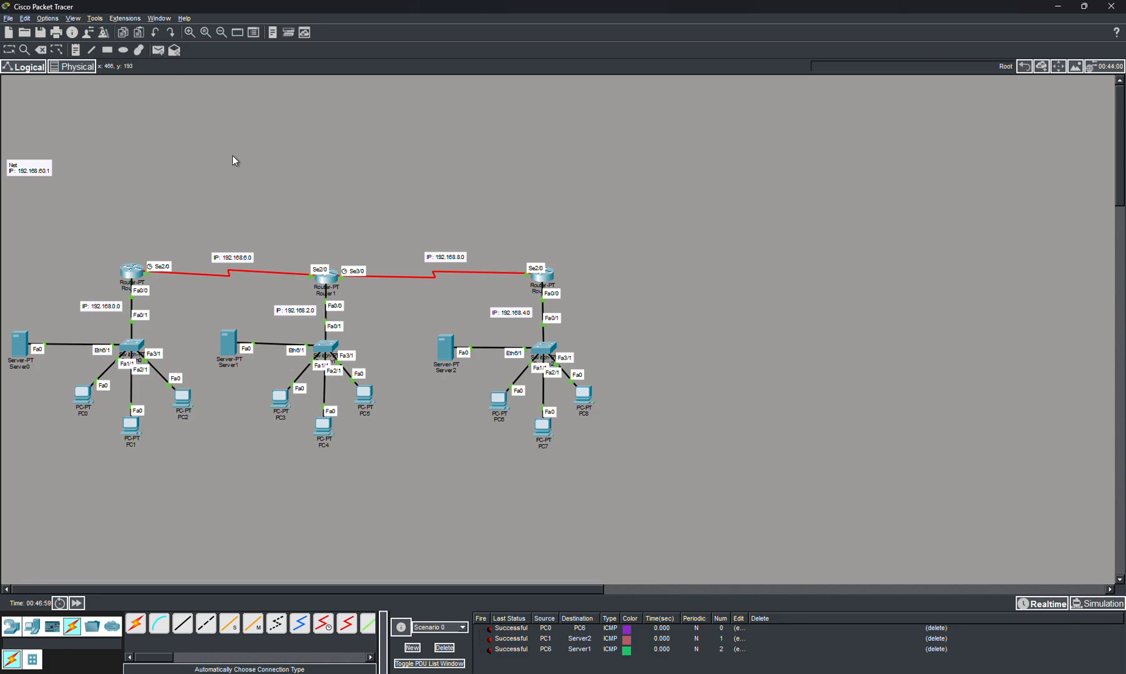
click(158, 49)
click(365, 392)
click(25, 349)
- Check PC5's DHCP addressing in its IP configuration and close its window
click(364, 394)
click(411, 151)
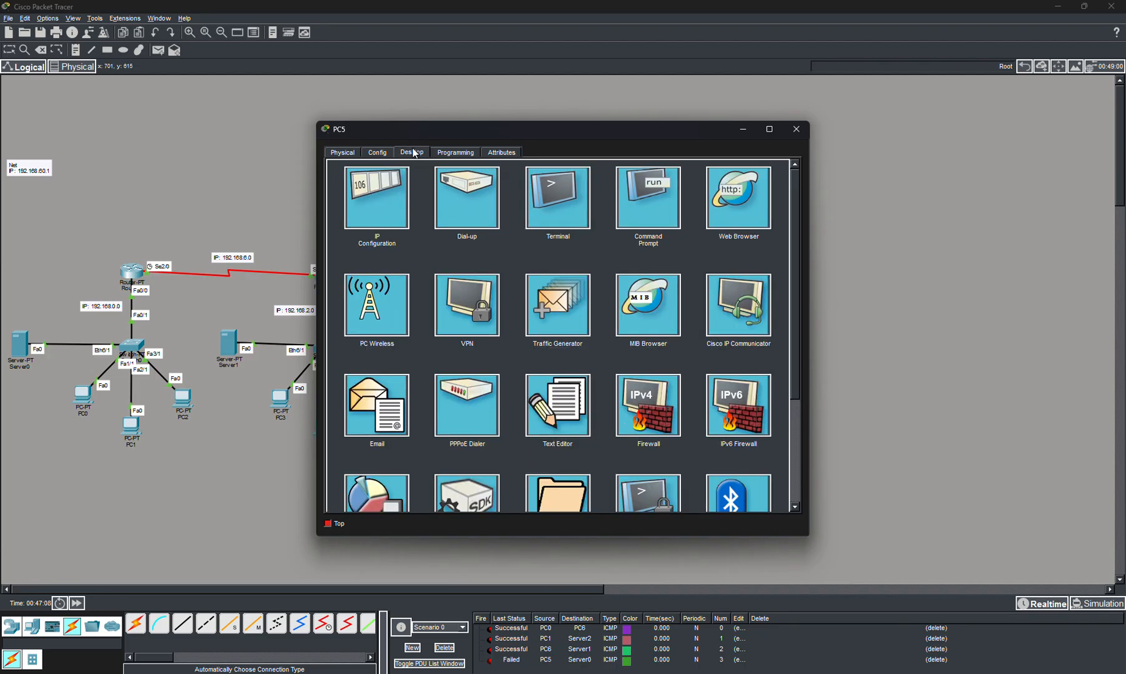
click(403, 201)
click(376, 221)
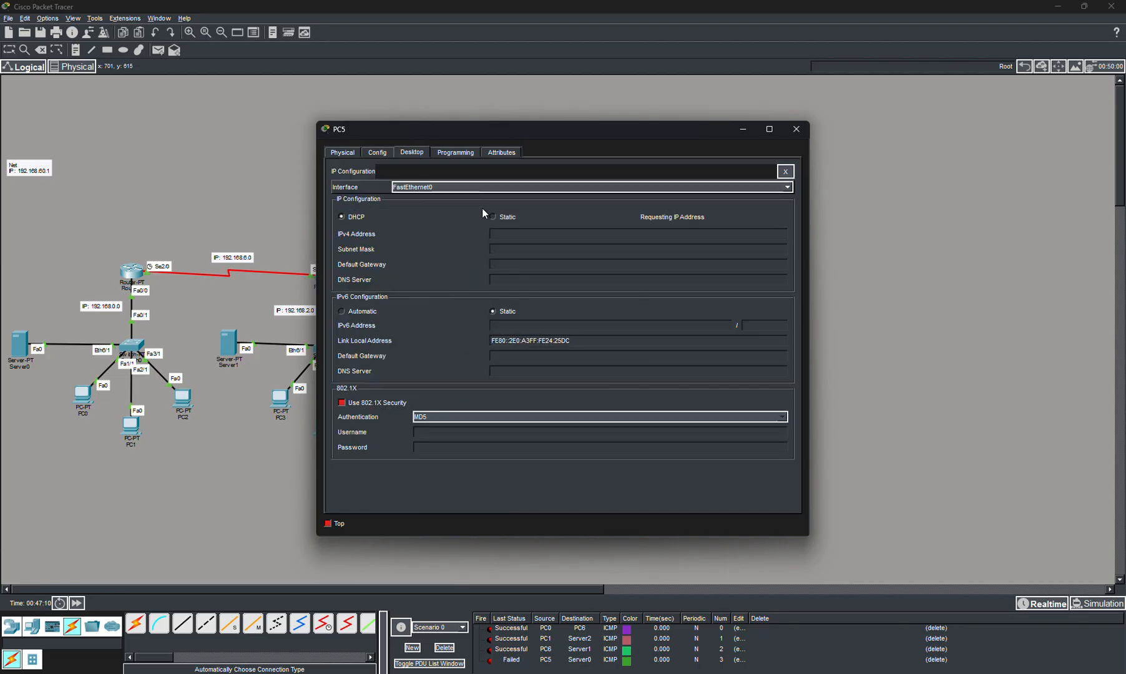
click(804, 129)
- Fire the PC5-to-Server0 test message again
click(364, 393)
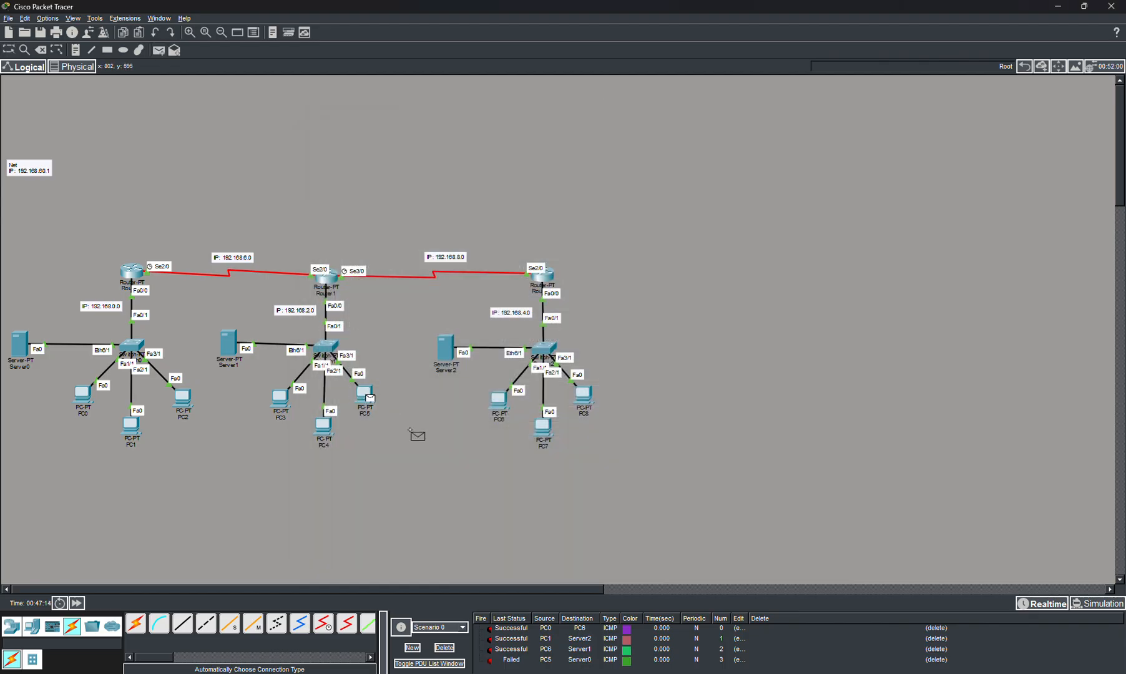
click(489, 660)
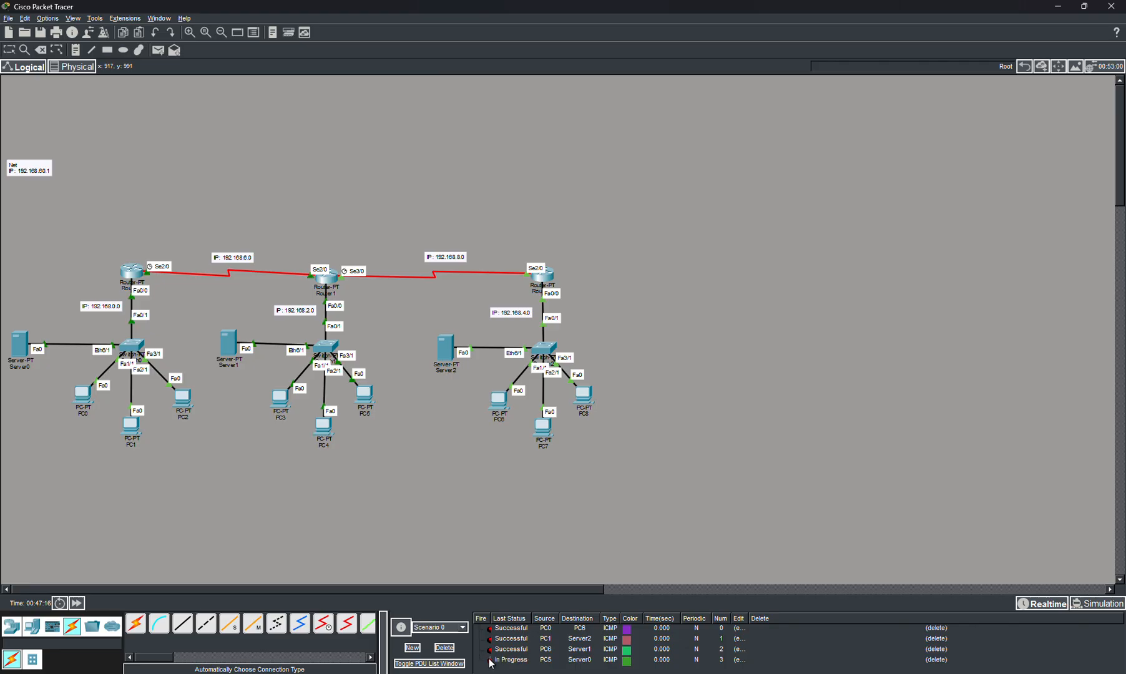